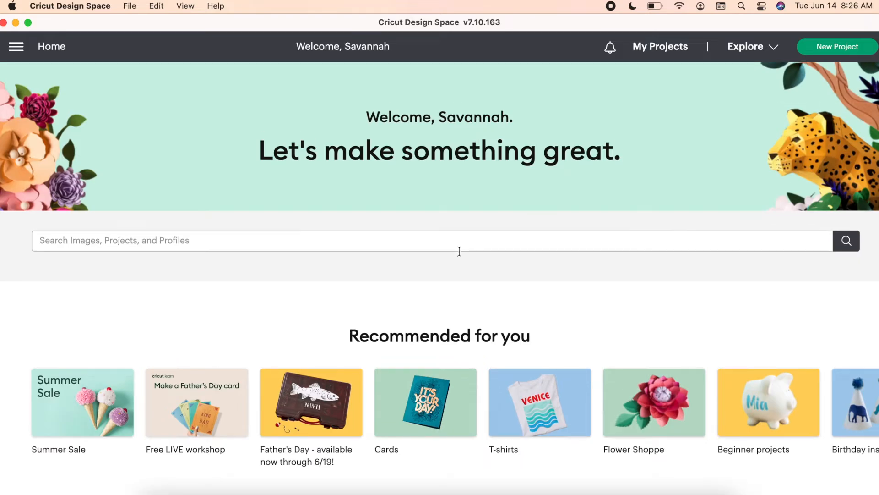
# - Look through the home page's recommended projects, featured images and card ideas
pyautogui.scroll(-6, 459, 251)
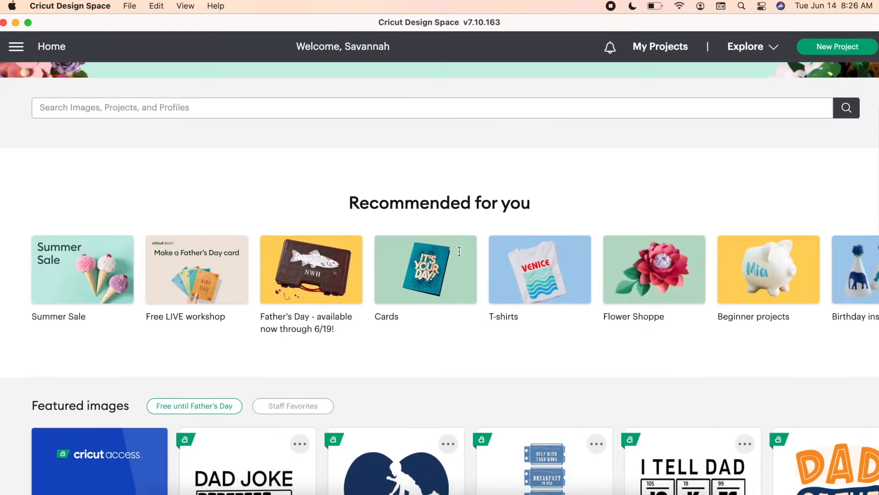
pyautogui.scroll(-3, 460, 255)
pyautogui.scroll(7, 461, 256)
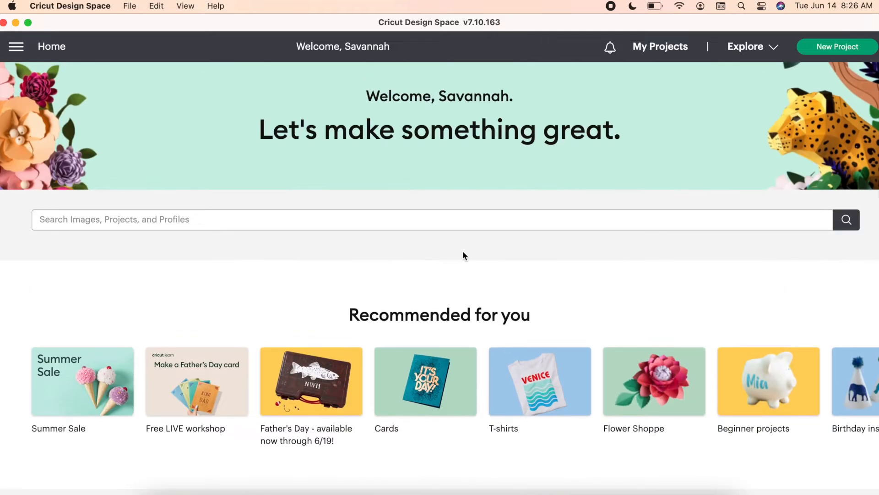
pyautogui.scroll(-3, 463, 251)
pyautogui.scroll(-12, 445, 137)
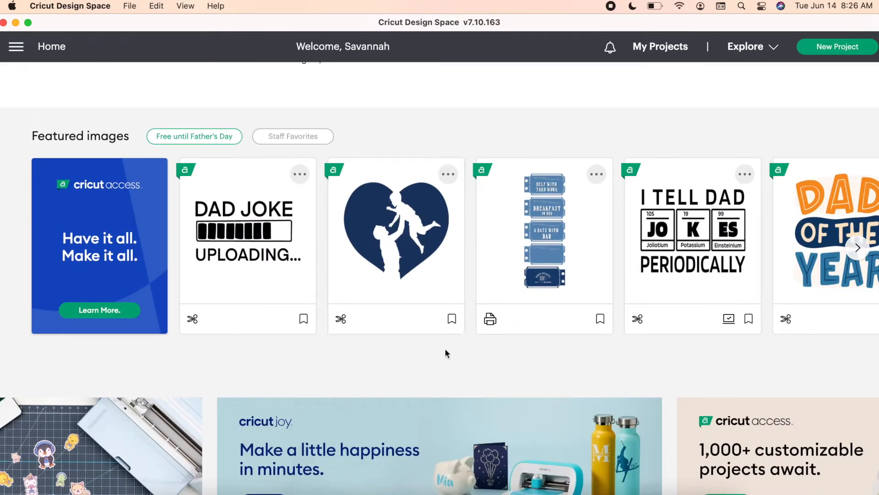
pyautogui.scroll(-8, 472, 311)
pyautogui.scroll(-6, 473, 313)
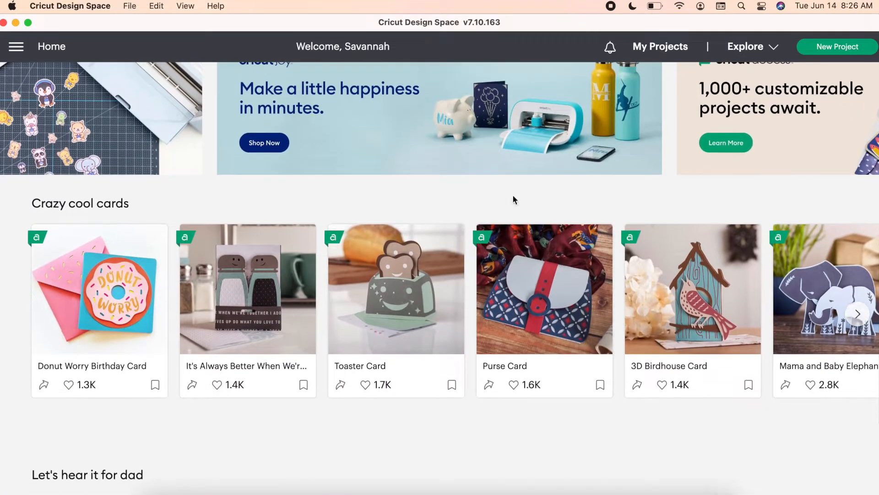
pyautogui.scroll(18, 412, 191)
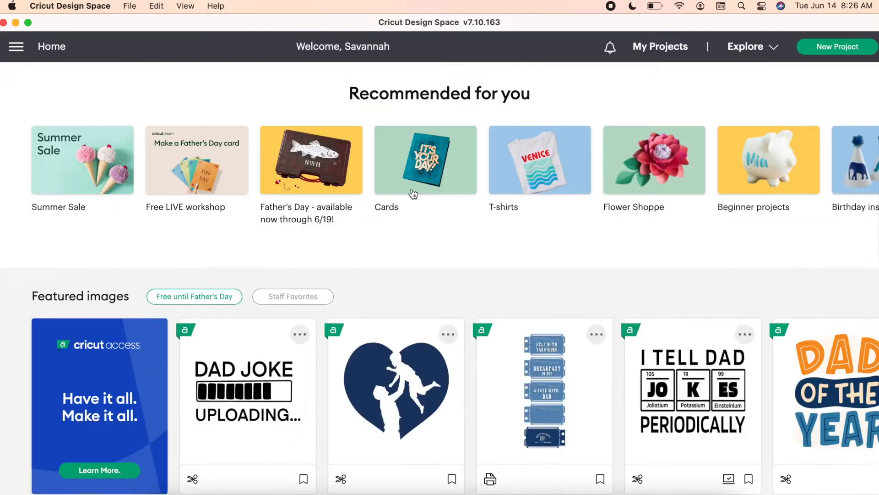
pyautogui.scroll(10, 412, 192)
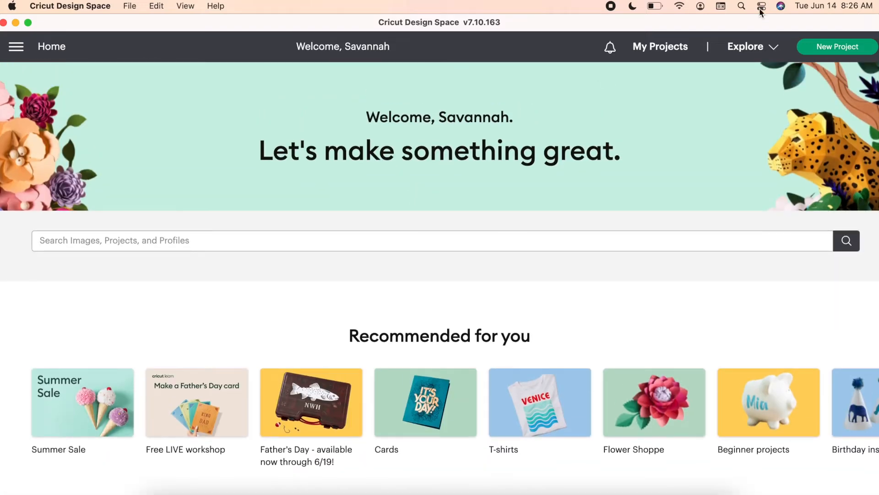
# - Start a new project and add the text "hello" to the blank canvas
pyautogui.click(838, 47)
pyautogui.click(467, 74)
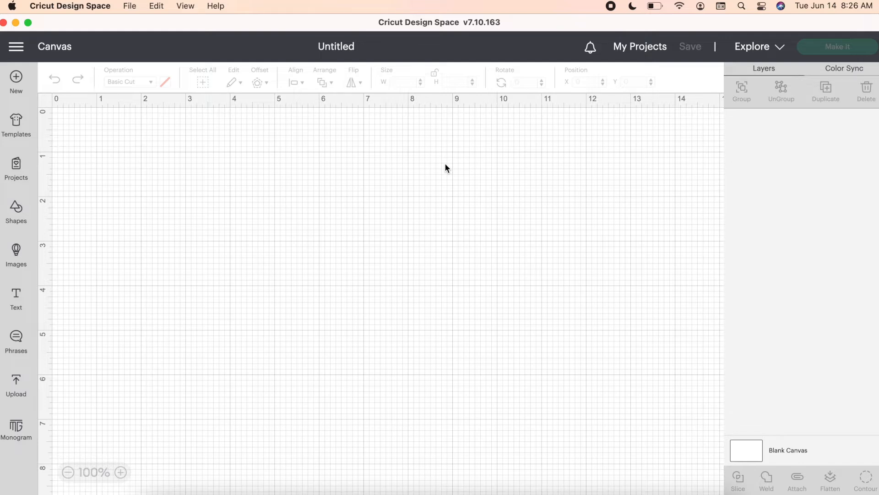
pyautogui.click(14, 296)
pyautogui.write('heelo')
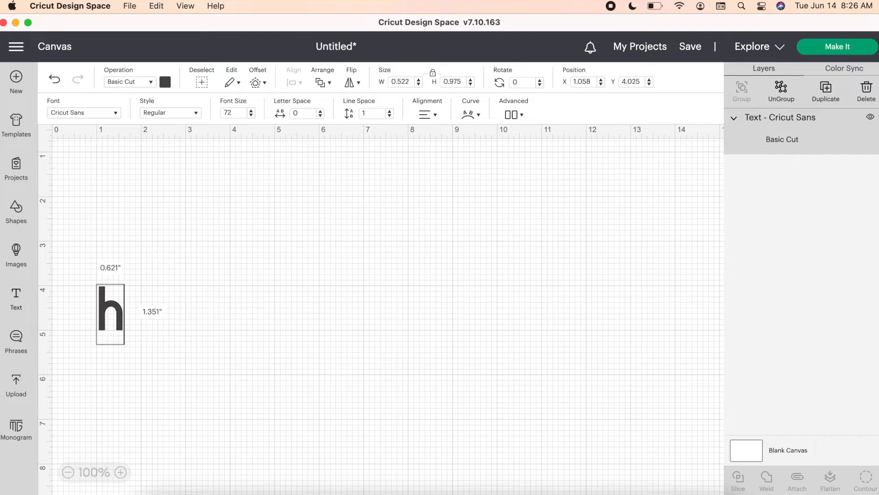
pyautogui.press('BackSpace')
pyautogui.press('BackSpace')
pyautogui.press('BackSpace')
pyautogui.write('llo')
pyautogui.click(315, 295)
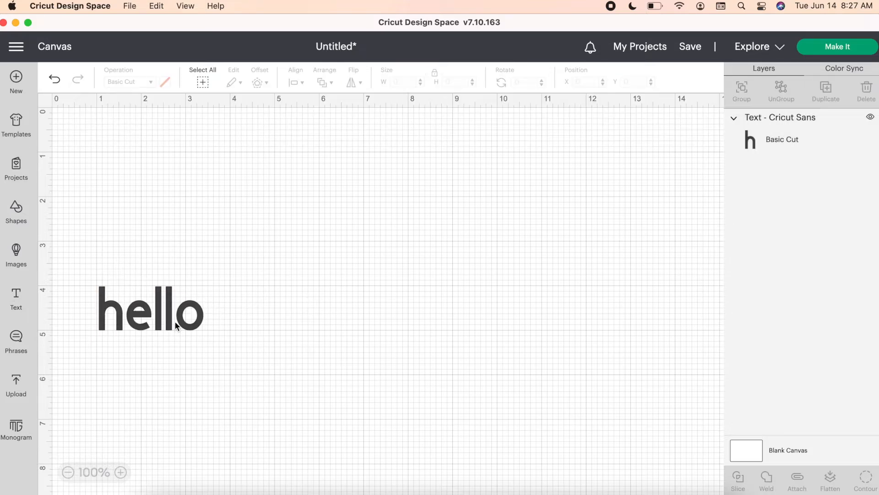
# - Browse the system fonts and the Cricut fonts available for the "hello" text
pyautogui.click(172, 320)
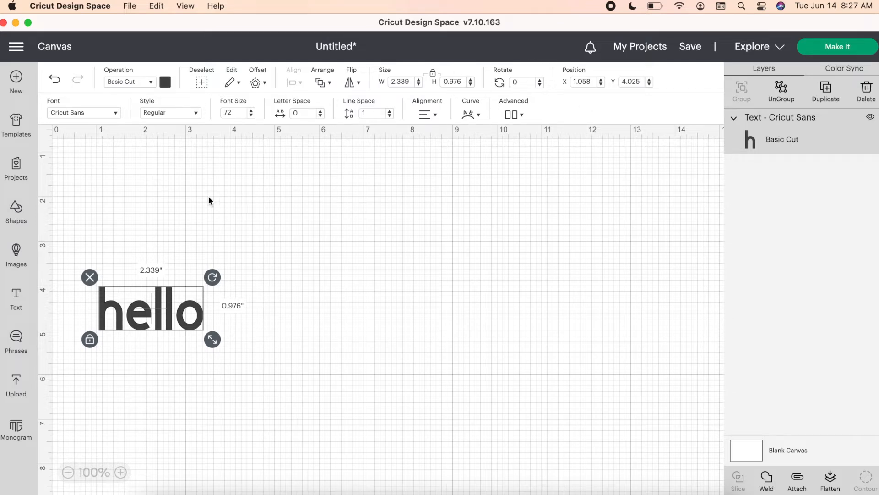
pyautogui.click(113, 115)
pyautogui.scroll(-1, 143, 182)
pyautogui.scroll(1, 143, 182)
pyautogui.click(322, 84)
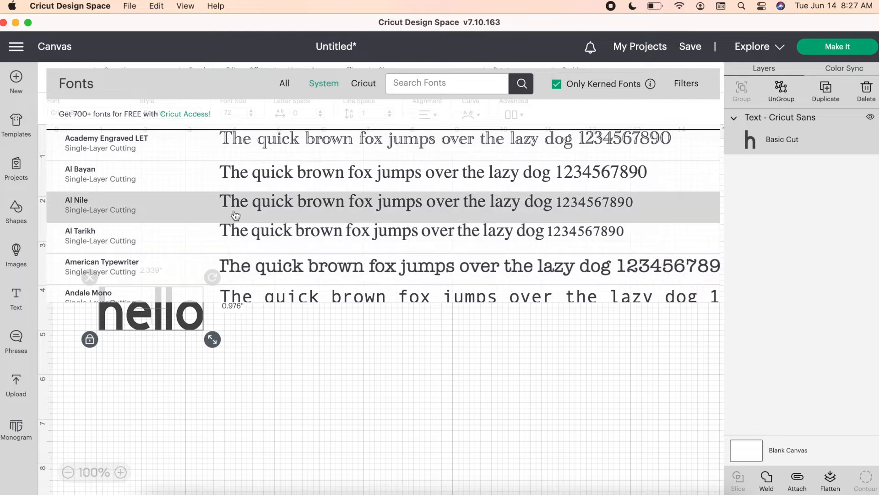
pyautogui.scroll(-1, 239, 192)
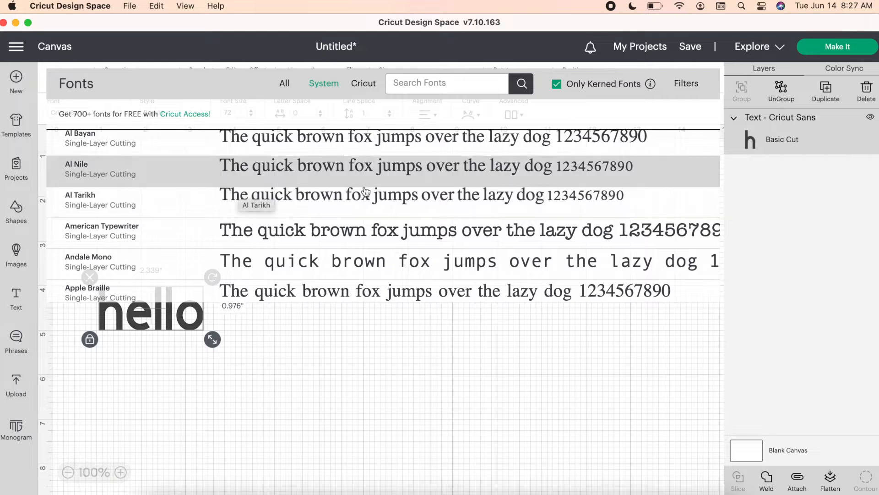
pyautogui.click(375, 85)
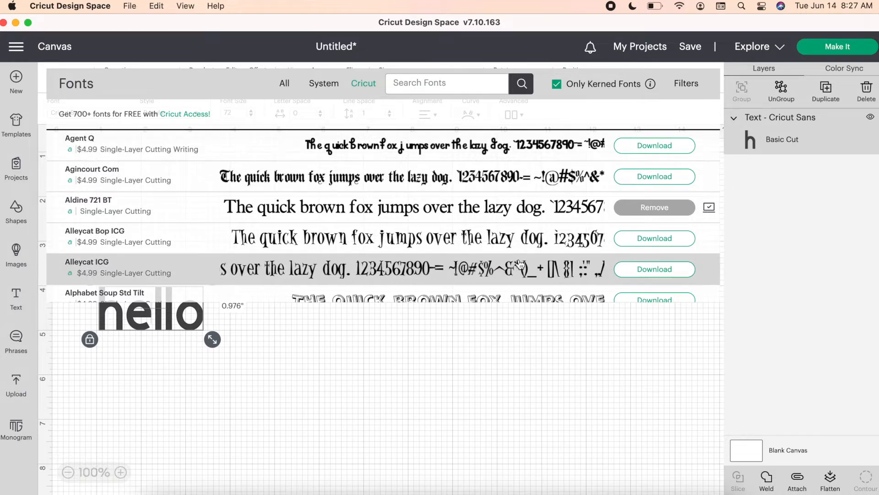
pyautogui.scroll(-10, 521, 265)
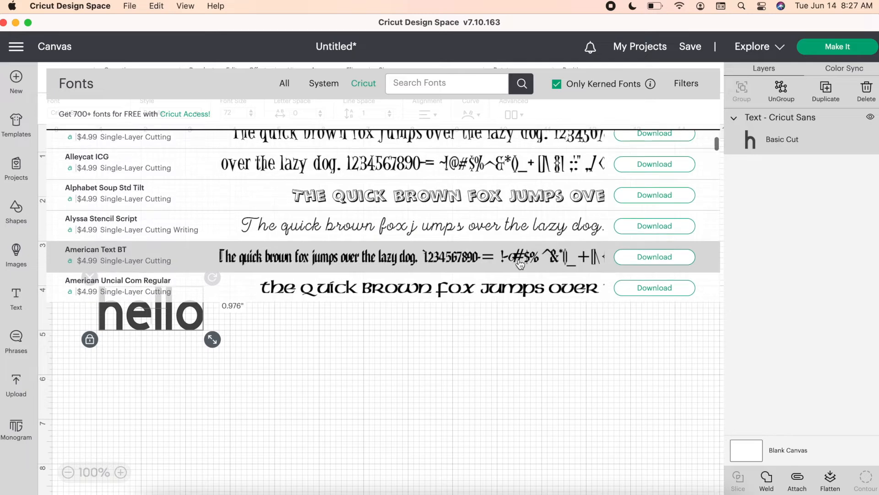
pyautogui.scroll(-3, 520, 265)
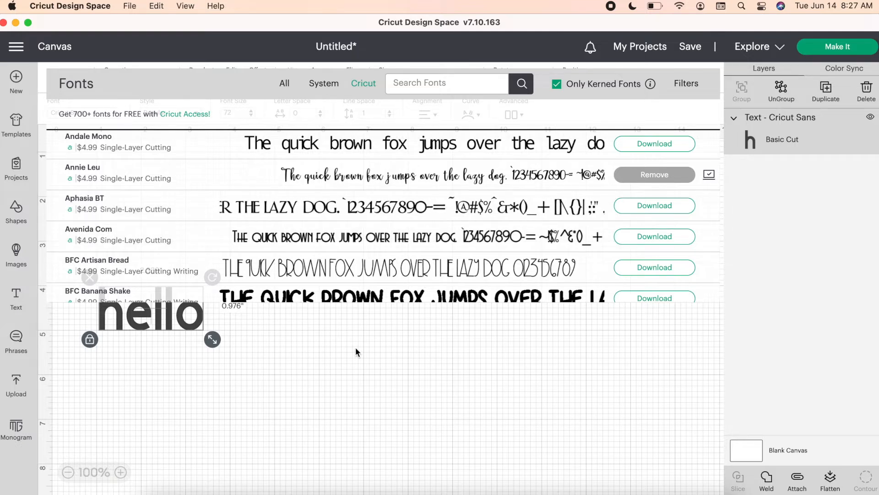
pyautogui.click(259, 385)
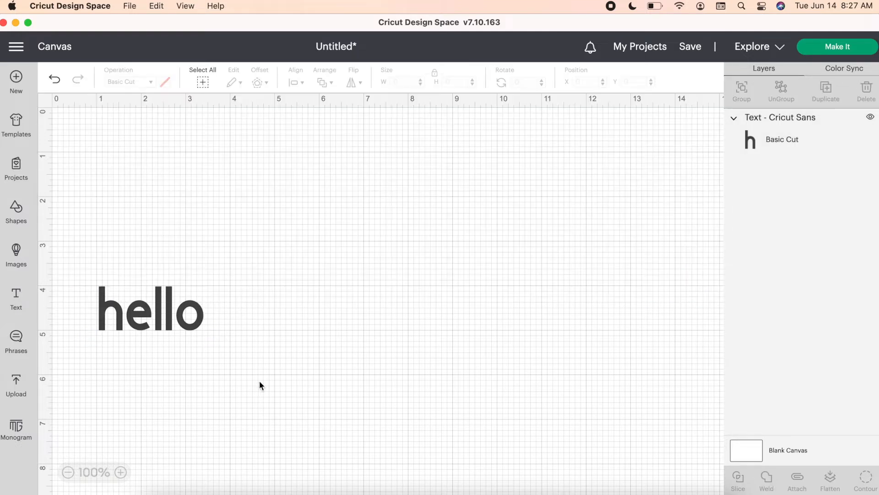
# - Try the Bold style on the "hello" text, and return it to Regular
pyautogui.click(176, 316)
pyautogui.click(185, 113)
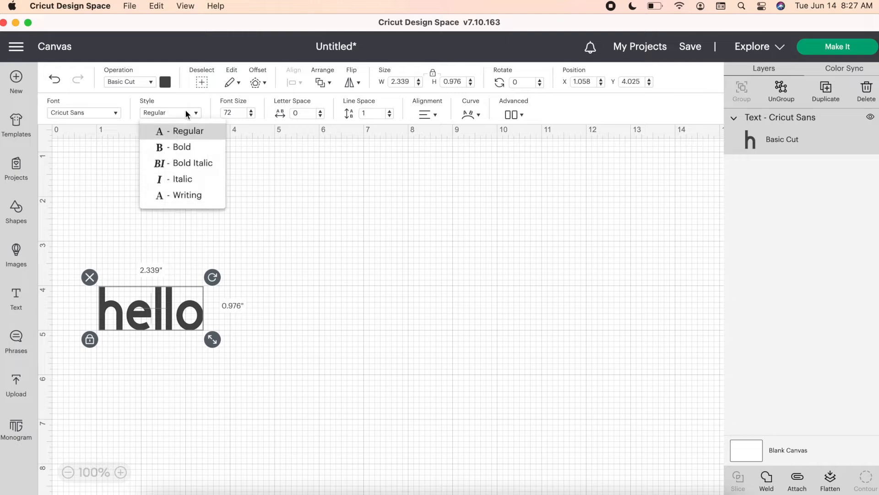
pyautogui.click(205, 151)
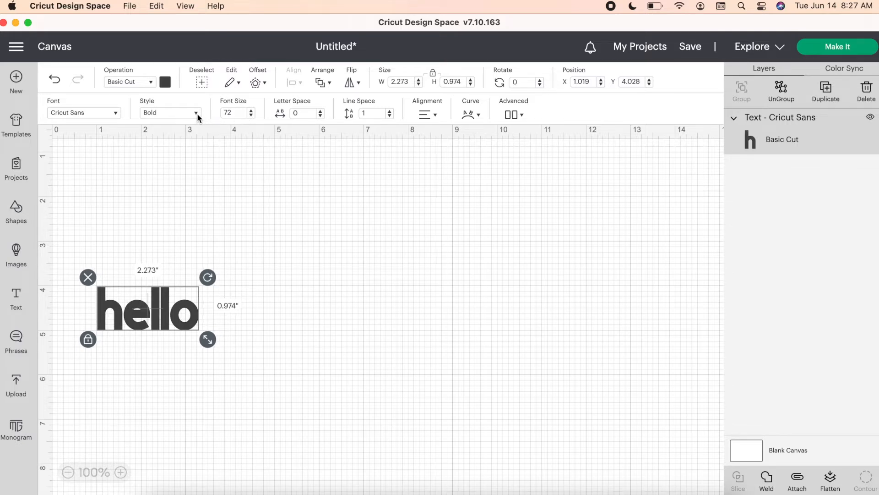
pyautogui.click(197, 114)
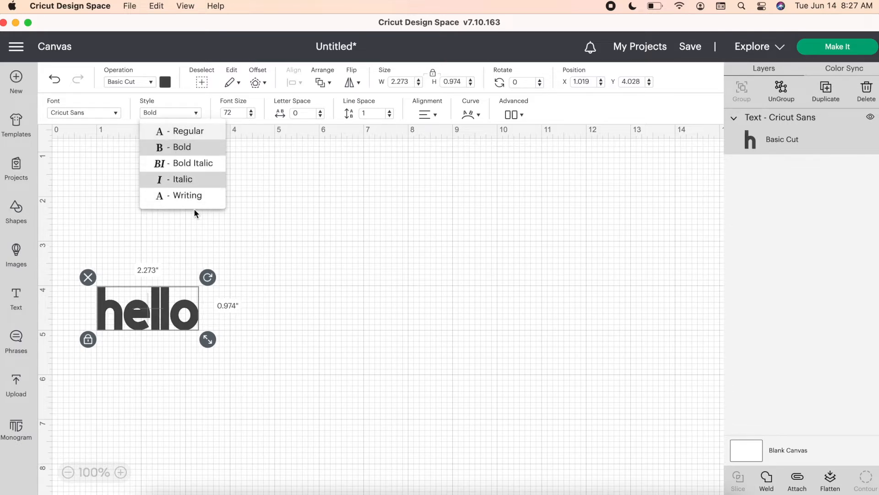
pyautogui.click(178, 131)
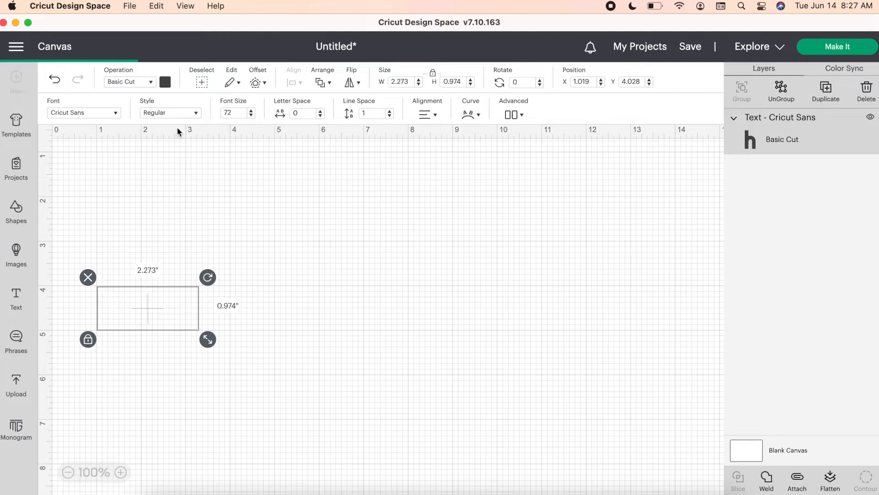
# - Reduce the "hello" text's font size to 69, and scale it up on the canvas to about 2.64 inches wide
pyautogui.click(251, 116)
pyautogui.click(251, 115)
pyautogui.click(251, 116)
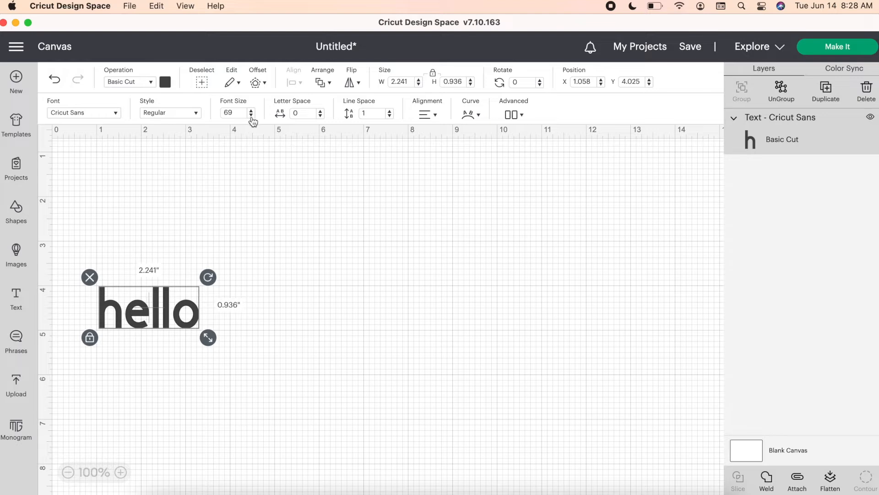
pyautogui.moveTo(208, 338)
pyautogui.mouseDown()
pyautogui.moveTo(239, 347)
pyautogui.moveTo(204, 344)
pyautogui.moveTo(216, 346)
pyautogui.mouseUp()
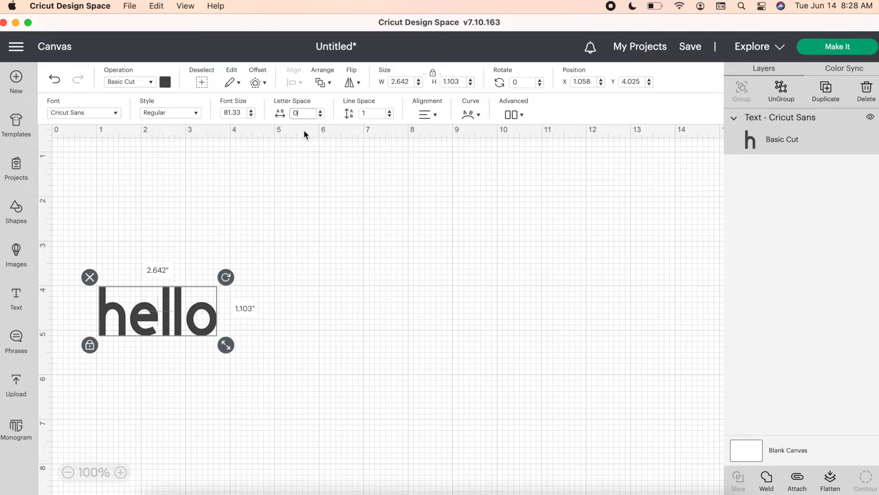
# - Try wider and tighter letter spacing on the "hello" text, and return the spacing to 0
pyautogui.click(321, 111)
pyautogui.click(321, 111)
pyautogui.click(321, 111)
pyautogui.click(321, 111)
pyautogui.click(321, 111)
pyautogui.click(321, 111)
pyautogui.click(321, 110)
pyautogui.click(321, 111)
pyautogui.click(321, 110)
pyautogui.click(321, 111)
pyautogui.click(321, 111)
pyautogui.click(321, 110)
pyautogui.click(321, 111)
pyautogui.click(321, 111)
pyautogui.click(320, 115)
pyautogui.click(321, 115)
pyautogui.click(321, 116)
pyautogui.click(320, 115)
pyautogui.click(321, 116)
pyautogui.click(320, 115)
pyautogui.click(321, 115)
pyautogui.click(321, 116)
pyautogui.click(320, 116)
pyautogui.click(321, 115)
pyautogui.click(321, 115)
pyautogui.click(320, 116)
pyautogui.click(321, 115)
pyautogui.click(321, 115)
pyautogui.click(321, 116)
pyautogui.click(321, 116)
pyautogui.click(320, 116)
pyautogui.click(321, 115)
pyautogui.click(321, 115)
pyautogui.click(320, 116)
pyautogui.click(321, 115)
pyautogui.click(321, 111)
pyautogui.click(320, 111)
pyautogui.click(321, 111)
pyautogui.click(321, 111)
pyautogui.click(320, 111)
pyautogui.click(320, 111)
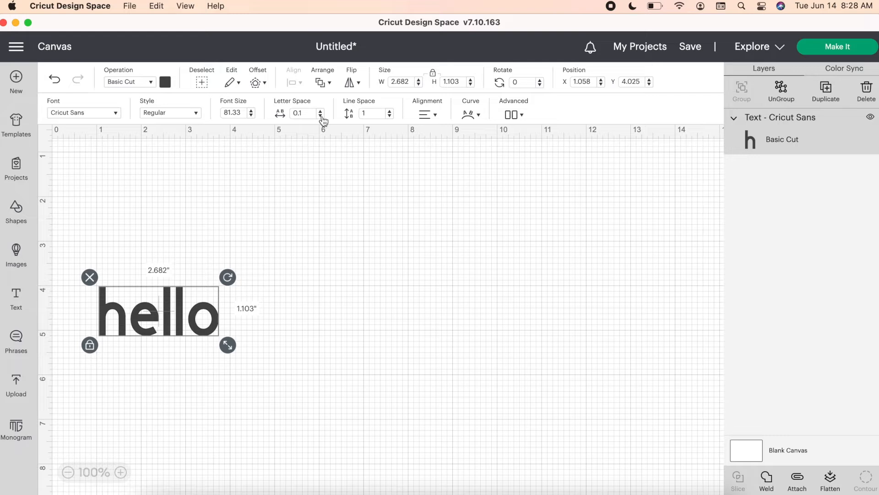
pyautogui.click(321, 116)
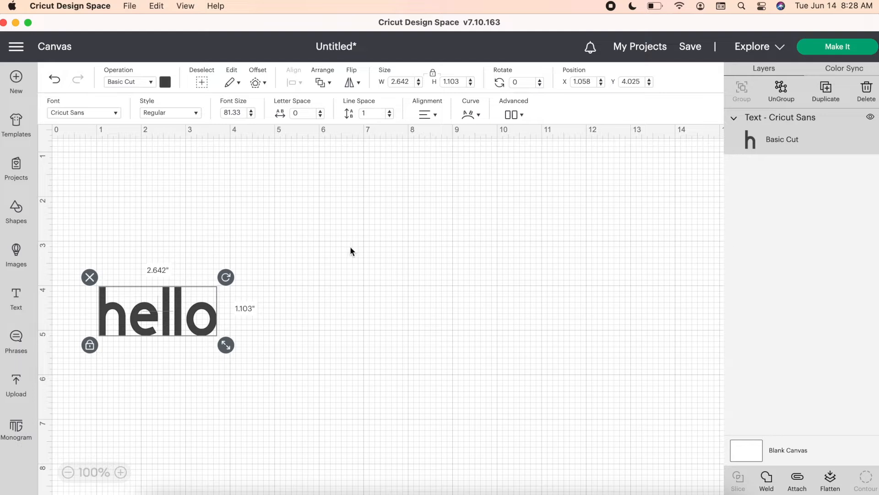
# - Add a second line reading "How" beneath "hello" in the same text object
pyautogui.click(287, 309)
pyautogui.click(209, 324)
pyautogui.doubleClick(218, 320)
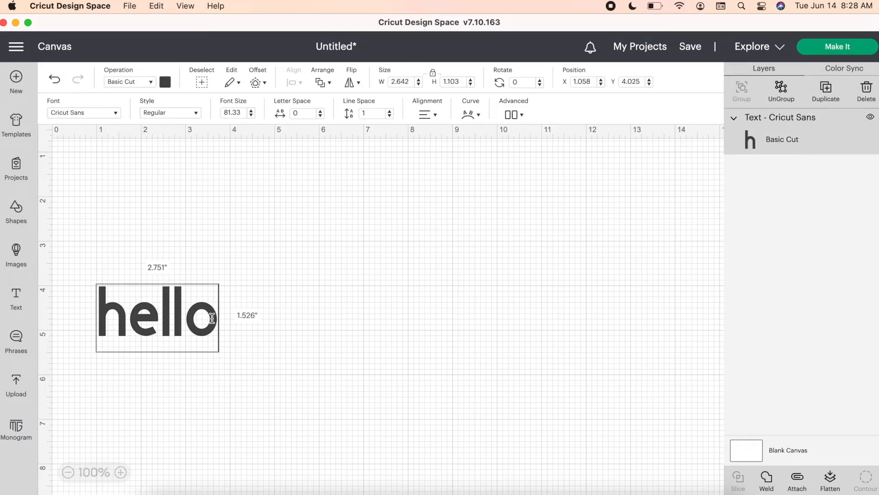
pyautogui.press('Return')
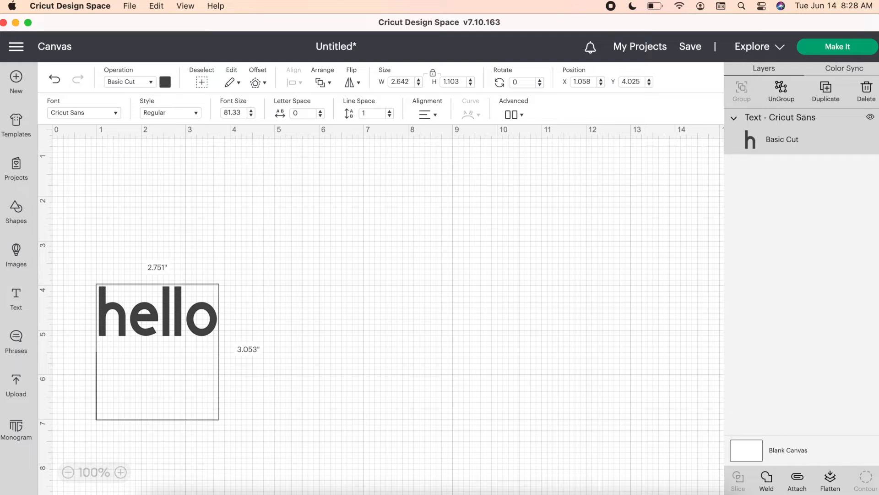
pyautogui.write('How')
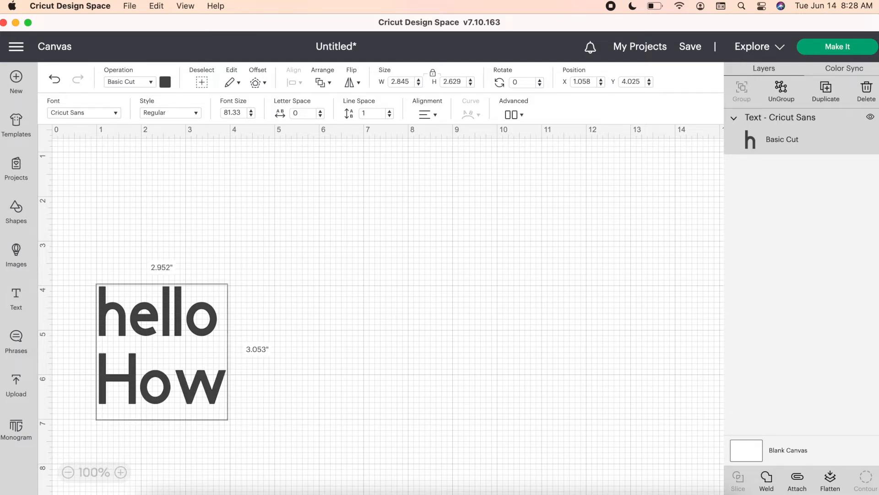
# - Try larger line spacing between "hello" and "How", and return the spacing to 1
pyautogui.click(390, 112)
pyautogui.click(390, 112)
pyautogui.click(390, 112)
pyautogui.click(390, 112)
pyautogui.click(390, 112)
pyautogui.click(390, 112)
pyautogui.click(390, 113)
pyautogui.click(391, 112)
pyautogui.click(391, 112)
pyautogui.click(390, 112)
pyautogui.click(391, 112)
pyautogui.click(390, 113)
pyautogui.click(390, 112)
pyautogui.click(390, 112)
pyautogui.click(390, 113)
pyautogui.click(390, 112)
pyautogui.click(390, 116)
pyautogui.click(390, 115)
pyautogui.click(390, 116)
pyautogui.click(389, 116)
pyautogui.click(390, 116)
pyautogui.click(389, 116)
pyautogui.click(390, 116)
pyautogui.click(390, 116)
pyautogui.click(390, 116)
pyautogui.click(390, 116)
pyautogui.click(390, 115)
pyautogui.click(390, 116)
pyautogui.click(390, 116)
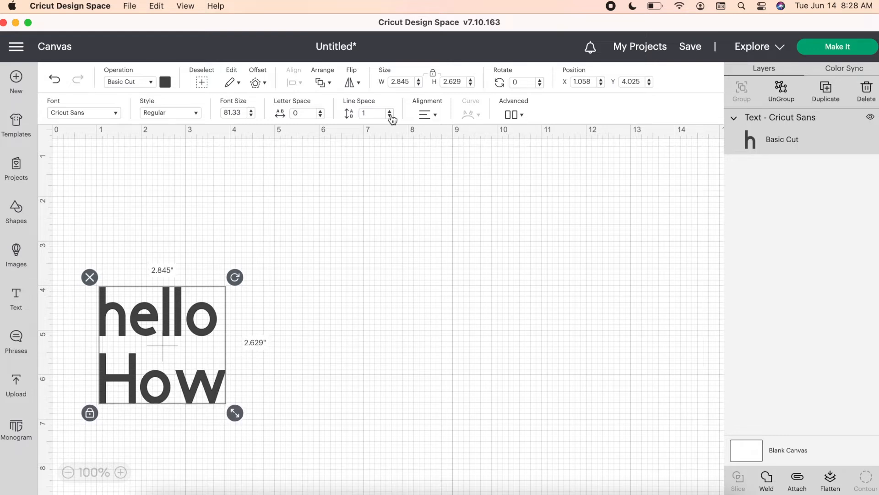
# - Delete the second line "How" from the text, leaving only "hello"
pyautogui.doubleClick(222, 377)
pyautogui.press('BackSpace')
pyautogui.press('BackSpace')
pyautogui.press('BackSpace')
pyautogui.press('BackSpace')
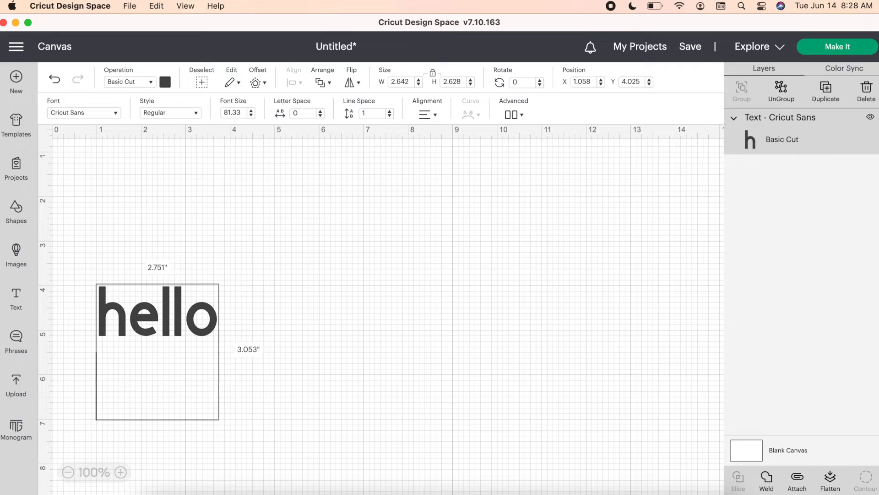
pyautogui.click(338, 313)
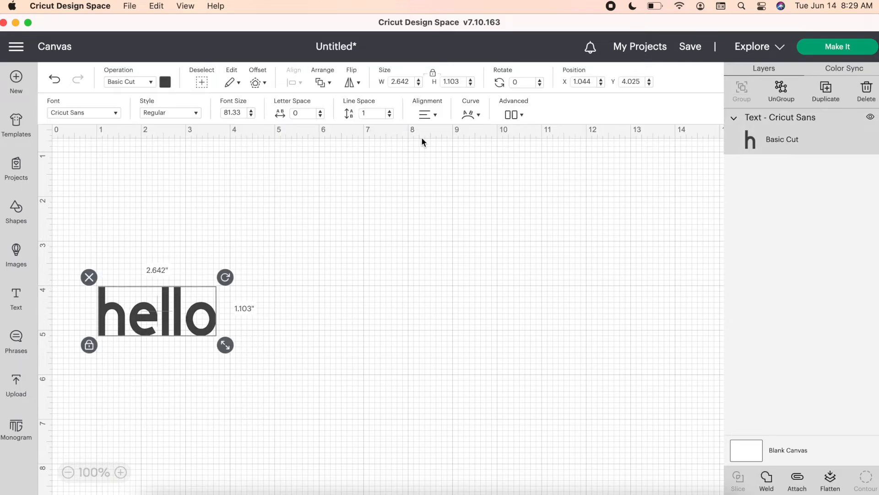
# - Check the text alignment options, and try curving the "hello" text before resetting the curve diameter to 0
pyautogui.click(429, 114)
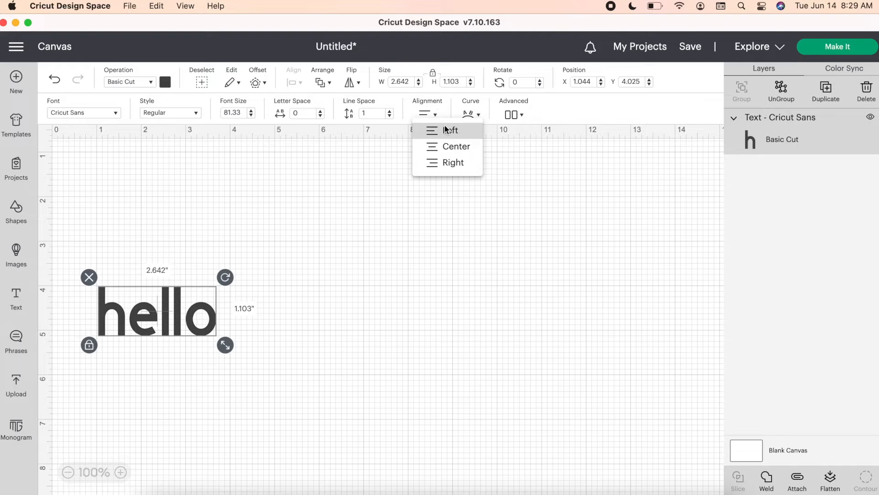
pyautogui.click(469, 118)
pyautogui.click(469, 119)
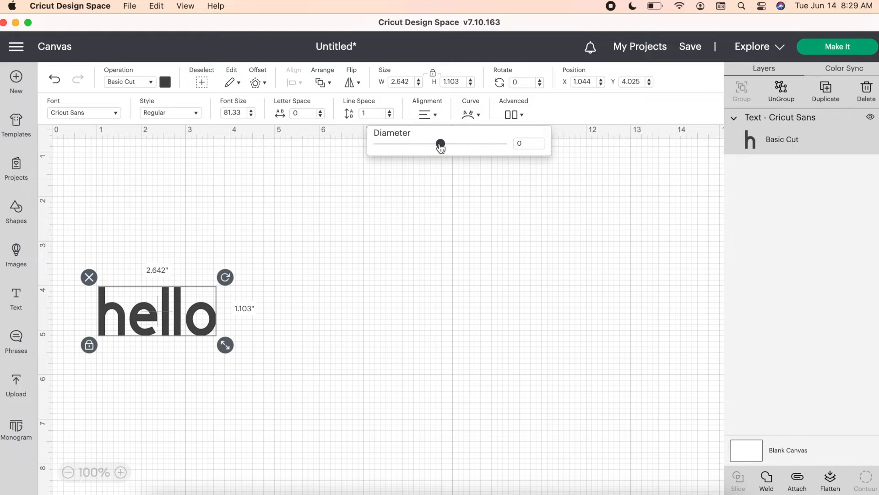
pyautogui.moveTo(440, 145)
pyautogui.mouseDown()
pyautogui.moveTo(502, 144)
pyautogui.moveTo(463, 155)
pyautogui.moveTo(391, 153)
pyautogui.moveTo(393, 145)
pyautogui.moveTo(459, 146)
pyautogui.moveTo(452, 144)
pyautogui.mouseUp()
pyautogui.doubleClick(544, 141)
pyautogui.write('0')
pyautogui.press('Return')
# - Ungroup the "hello" text into individual letters and select the letter "o"
pyautogui.click(513, 117)
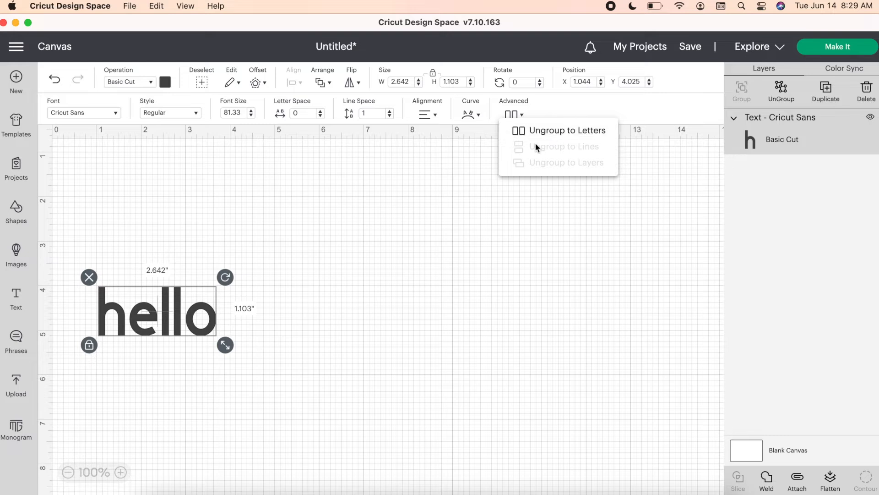
pyautogui.click(540, 130)
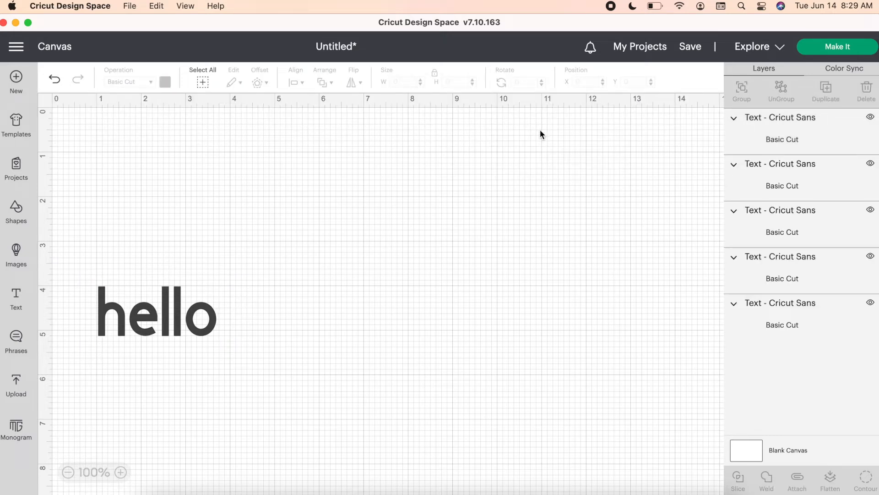
pyautogui.moveTo(202, 324)
pyautogui.mouseDown()
pyautogui.moveTo(221, 320)
pyautogui.moveTo(196, 322)
pyautogui.mouseUp()
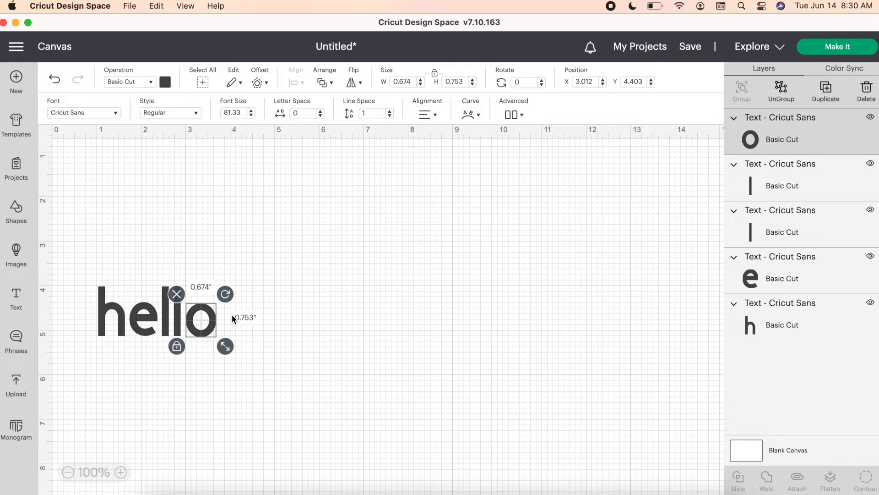
# - Group all the letters of "hello" and move the group to about X 2.669, Y 3.539
pyautogui.click(276, 336)
pyautogui.moveTo(277, 335); pyautogui.dragTo(59, 290)
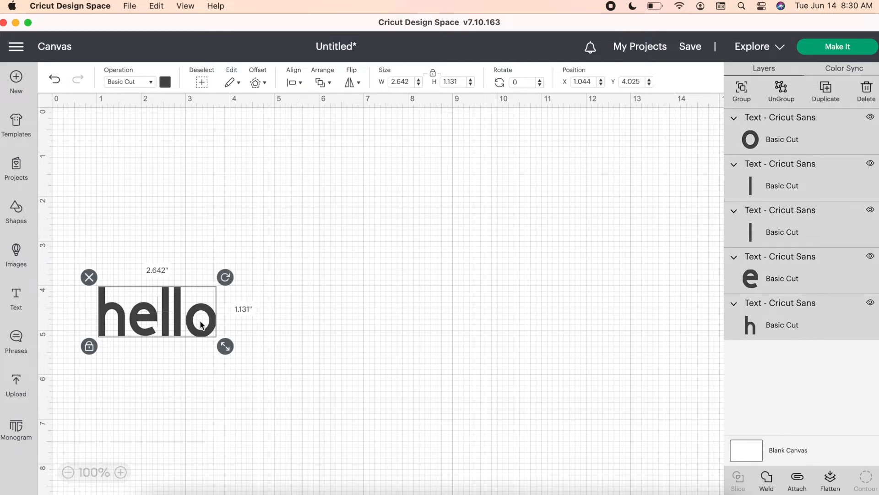
pyautogui.click(751, 99)
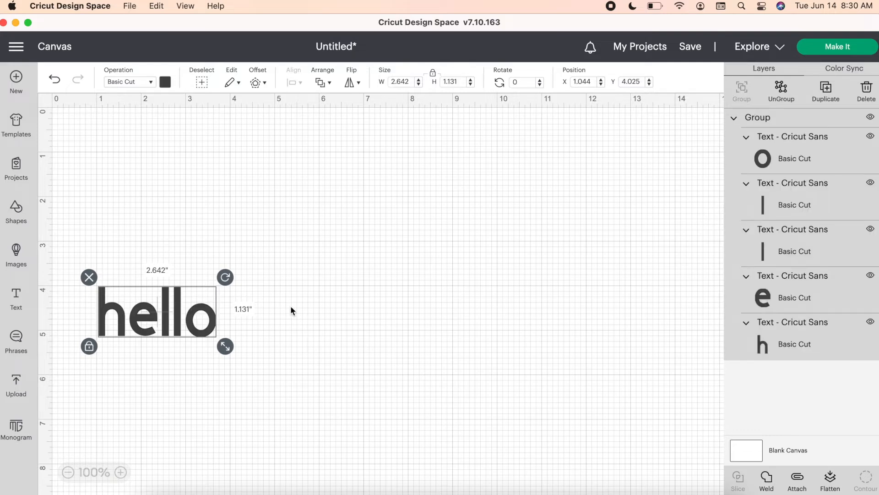
pyautogui.moveTo(135, 311); pyautogui.dragTo(207, 289)
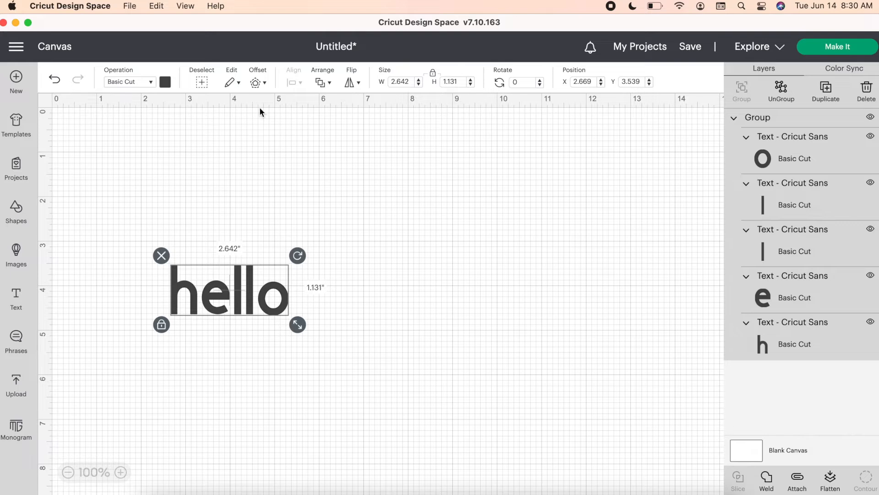
# - Review the available operation types, edit commands and offset settings for the "hello" group
pyautogui.click(151, 83)
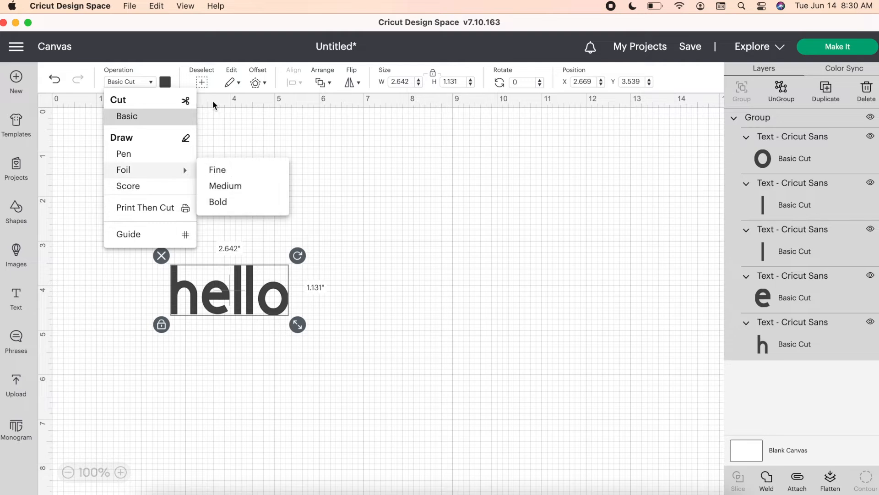
pyautogui.click(232, 82)
pyautogui.click(233, 82)
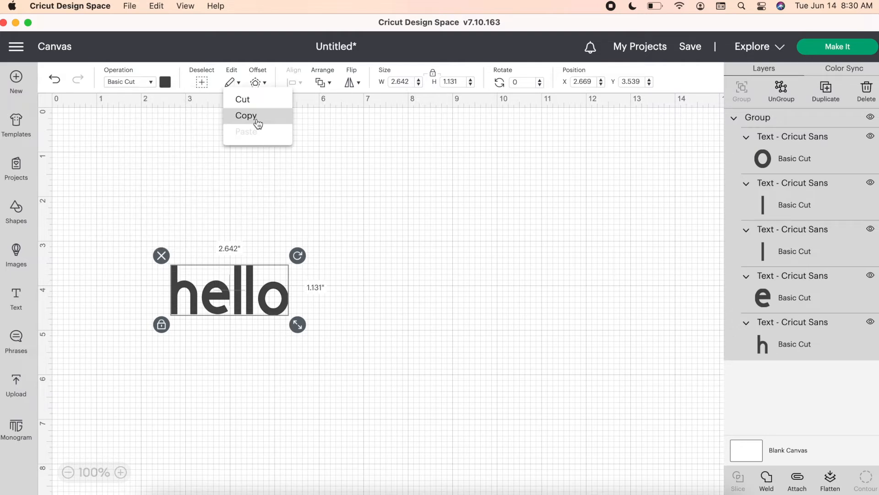
pyautogui.click(280, 195)
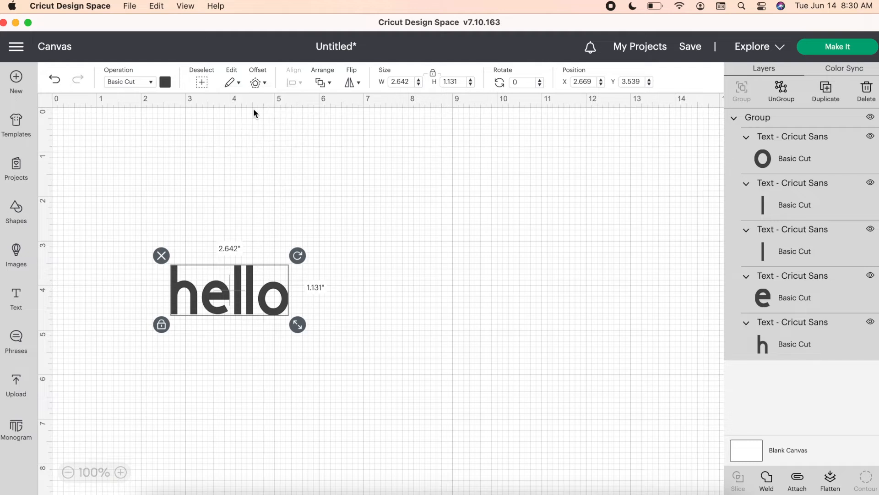
pyautogui.click(259, 83)
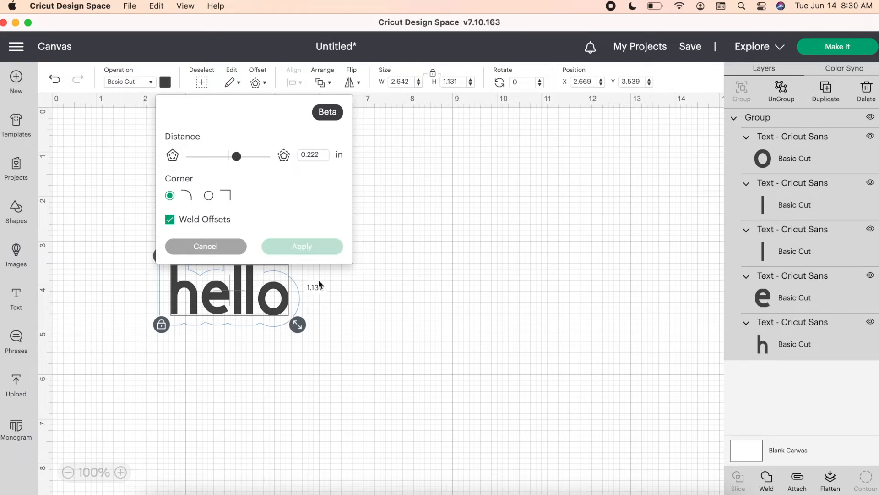
pyautogui.click(359, 284)
# - Move "hello" to about X 6.974, Y 2.997 and apply a welded, round-cornered 0.333 in offset around it
pyautogui.moveTo(240, 293); pyautogui.dragTo(434, 269)
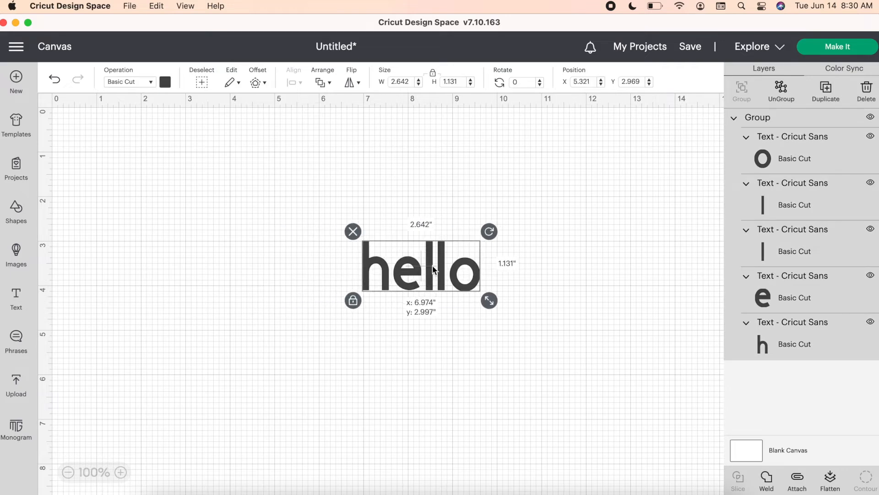
pyautogui.click(257, 83)
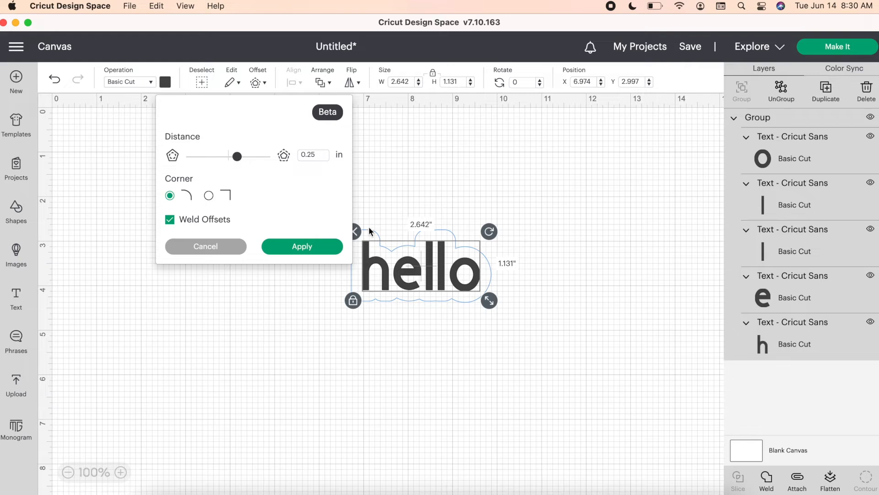
pyautogui.moveTo(237, 158); pyautogui.dragTo(213, 158)
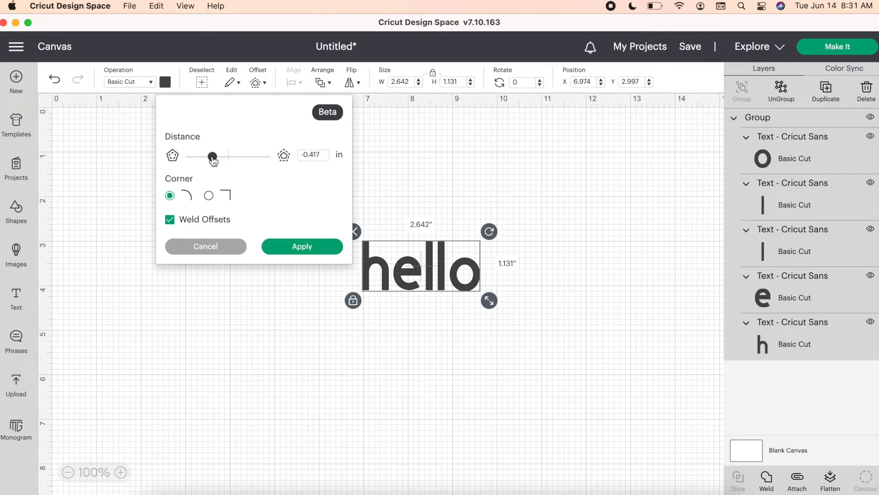
pyautogui.moveTo(213, 158); pyautogui.dragTo(252, 157)
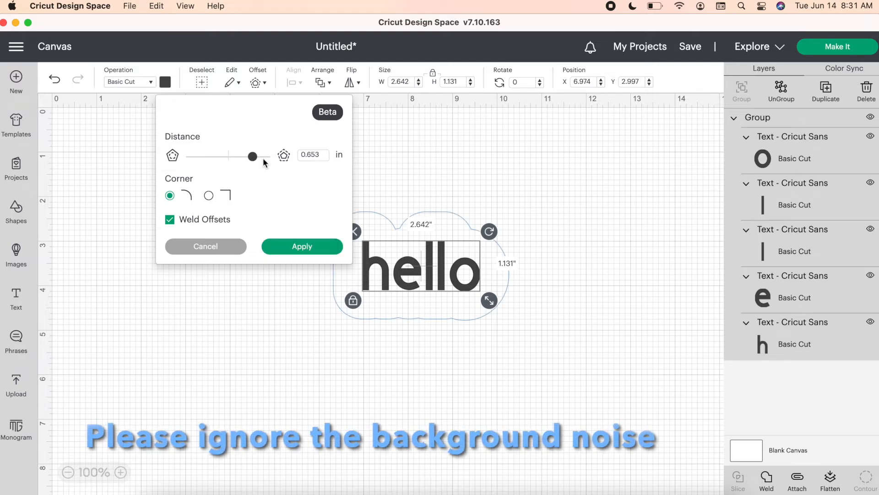
pyautogui.moveTo(252, 158); pyautogui.dragTo(232, 163)
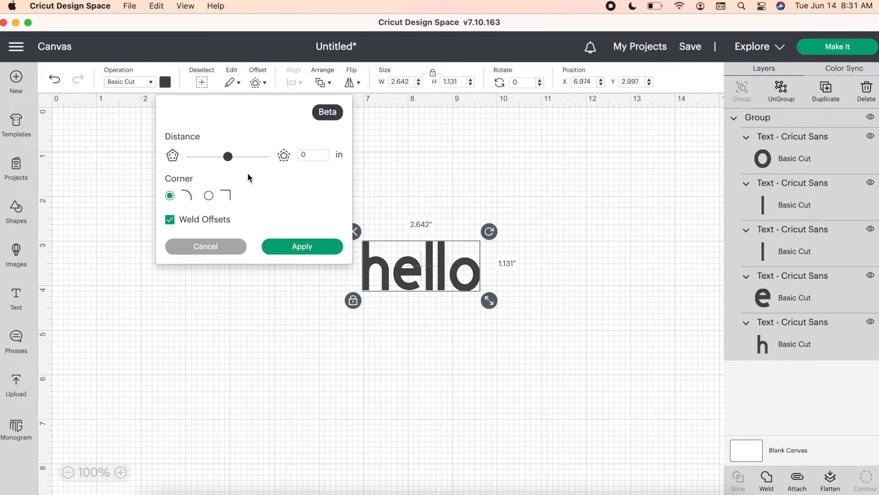
pyautogui.moveTo(230, 159); pyautogui.dragTo(234, 160)
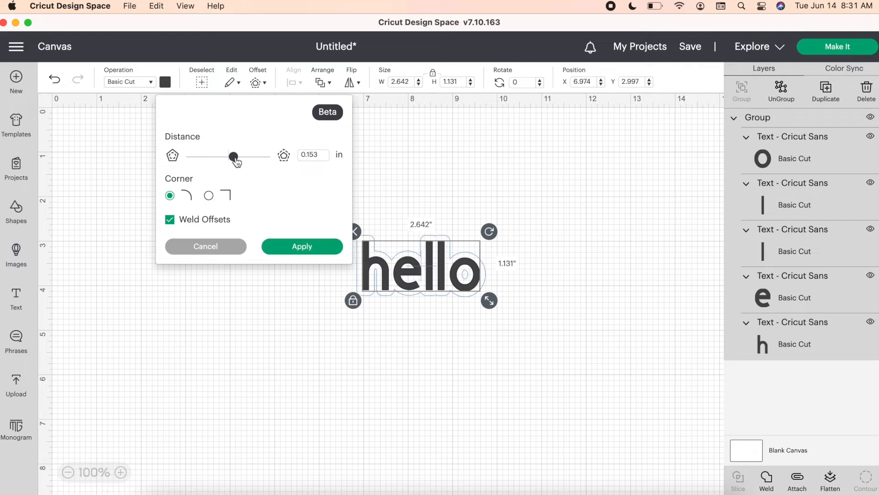
pyautogui.click(239, 159)
pyautogui.moveTo(241, 160); pyautogui.dragTo(243, 160)
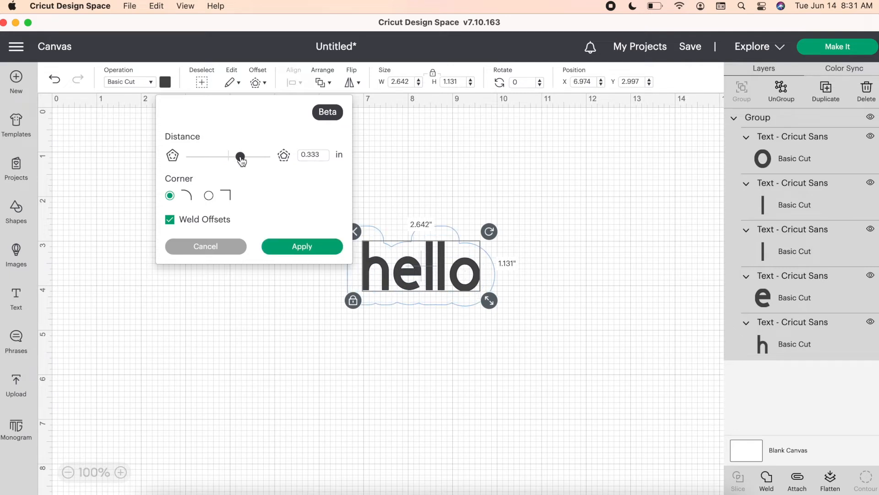
pyautogui.click(301, 247)
# - Recolor the offset shape light yellow and place the "hello" group on top of it
pyautogui.moveTo(410, 279); pyautogui.dragTo(132, 169)
pyautogui.click(415, 261)
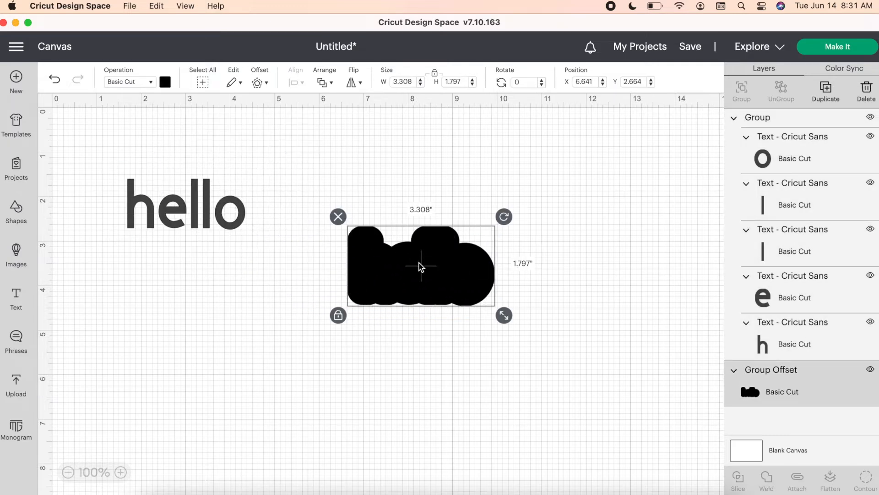
pyautogui.click(166, 83)
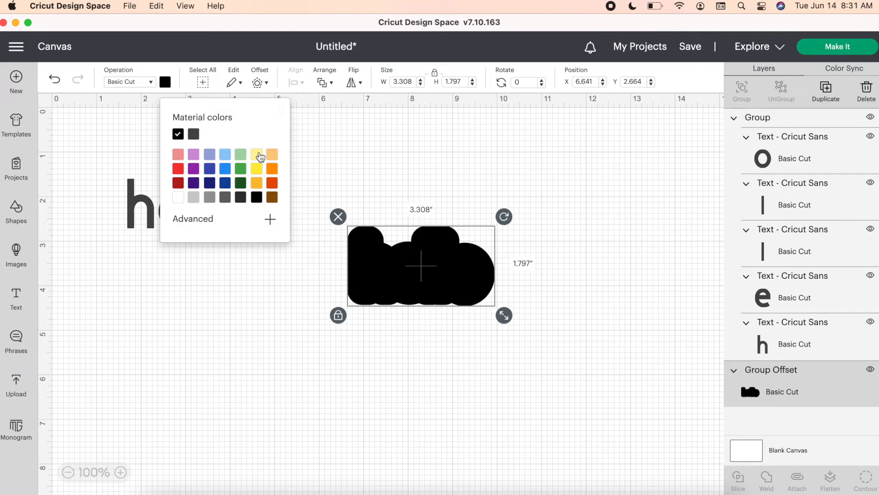
pyautogui.click(258, 155)
pyautogui.click(248, 277)
pyautogui.moveTo(197, 214); pyautogui.dragTo(425, 271)
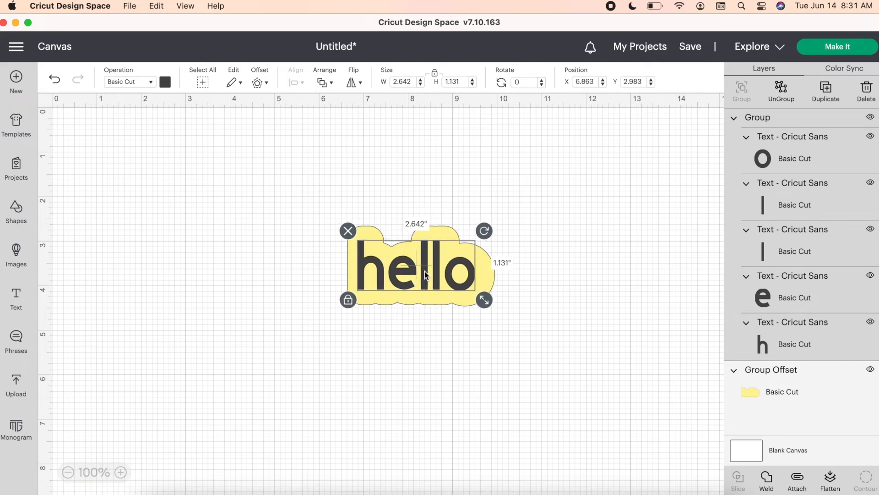
pyautogui.click(480, 339)
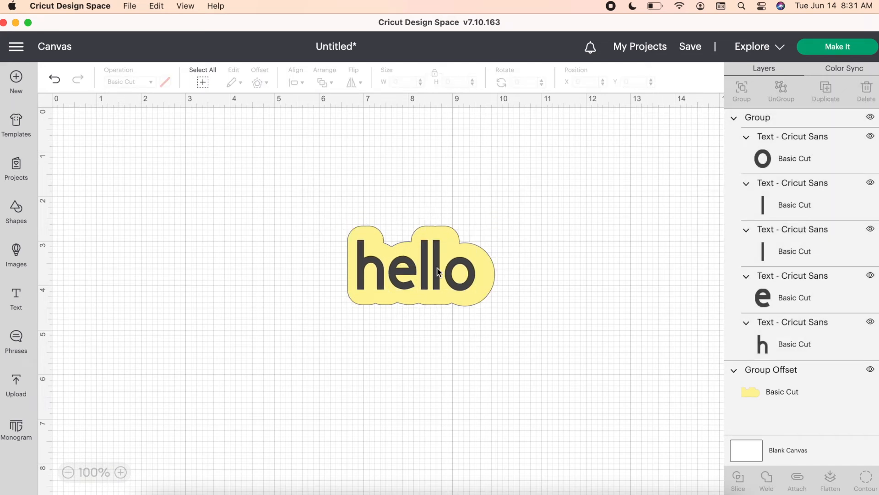
# - Reposition "hello" to about X 6.946, Y 2.928 and delete the yellow offset shape behind it
pyautogui.moveTo(435, 276); pyautogui.dragTo(443, 261)
pyautogui.click(437, 289)
pyautogui.press('Delete')
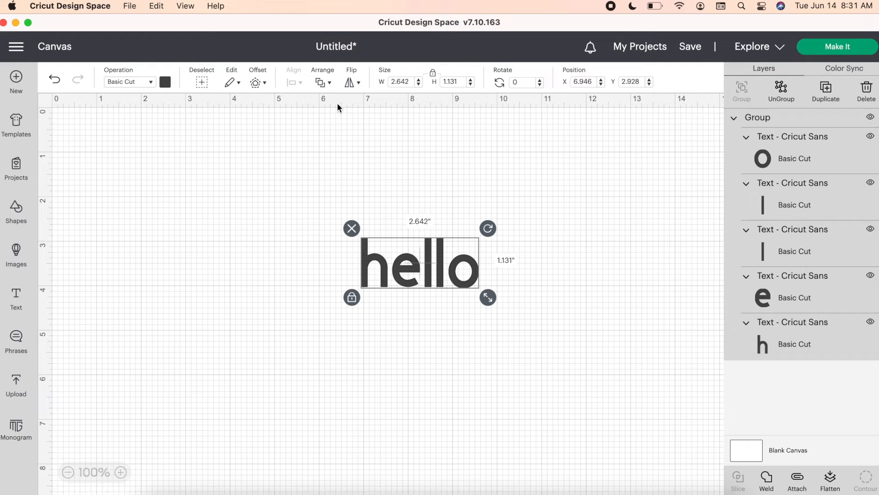
# - Check the layer arrangement options, and flip the "hello" group vertically and horizontally
pyautogui.click(330, 87)
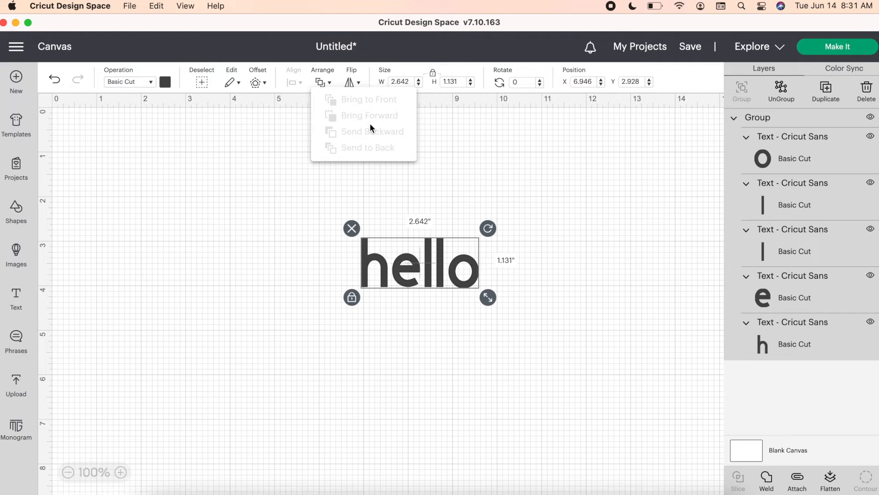
pyautogui.click(351, 83)
pyautogui.click(386, 123)
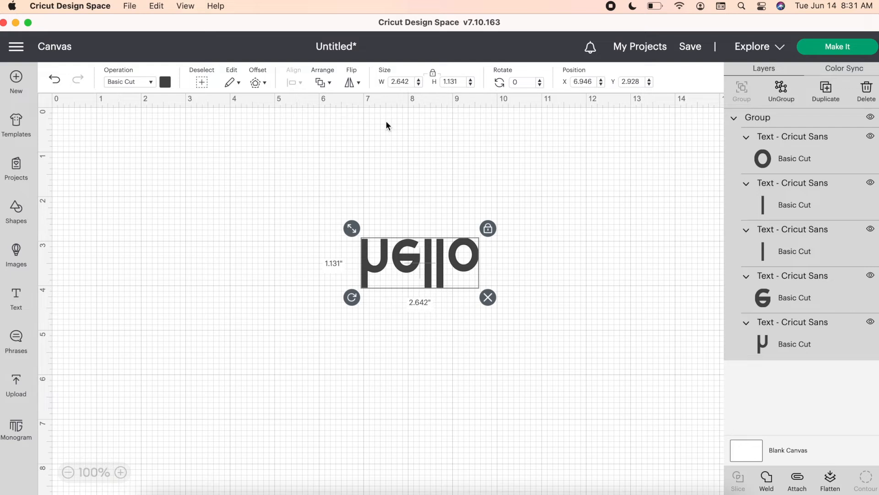
pyautogui.click(351, 83)
pyautogui.click(377, 100)
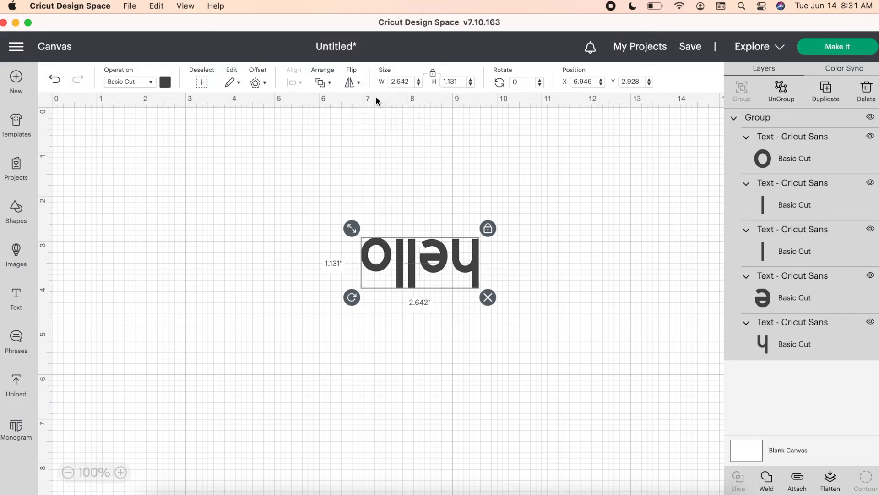
pyautogui.click(357, 81)
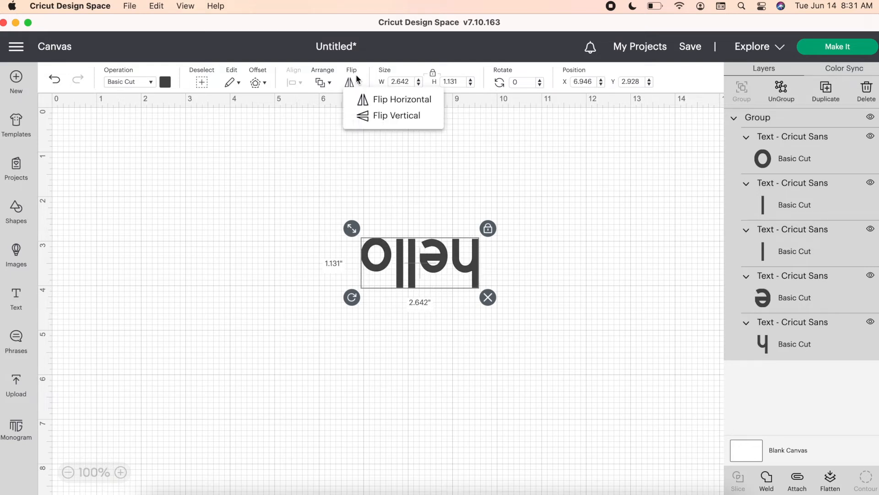
pyautogui.click(506, 162)
# - Rotate "hello" upright to about 180 degrees and freely resize it to about 2.57 by 1.08 in
pyautogui.moveTo(352, 298); pyautogui.dragTo(462, 237)
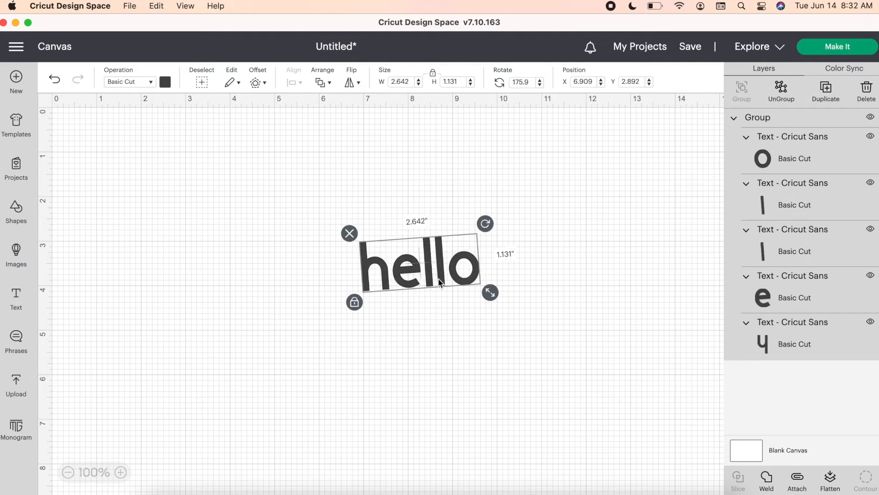
pyautogui.click(355, 303)
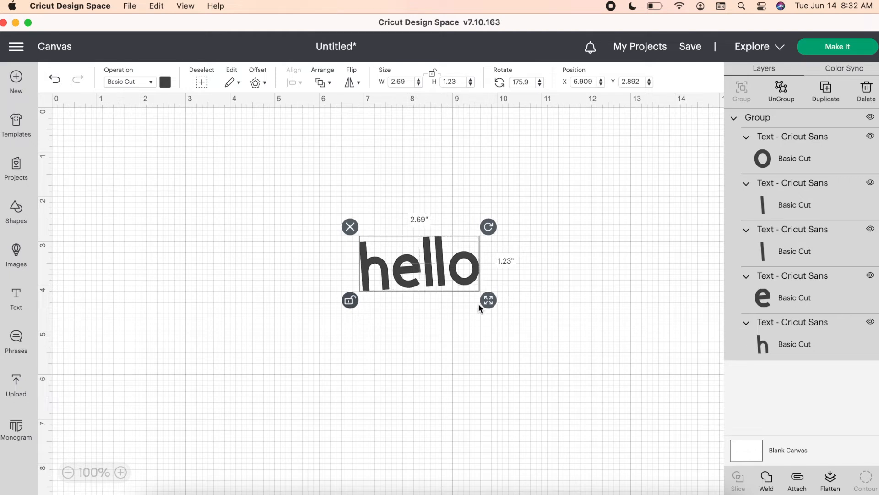
pyautogui.moveTo(489, 301); pyautogui.dragTo(469, 287)
pyautogui.click(350, 299)
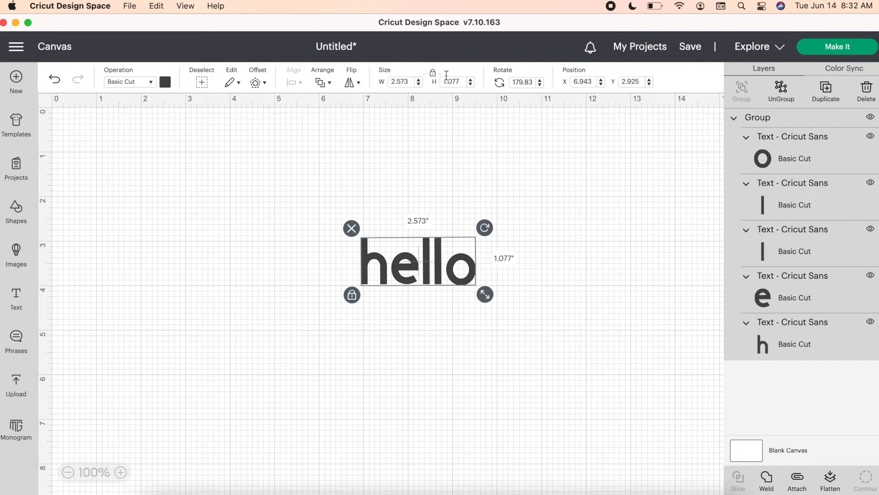
# - Unlock the proportions of "hello", set its width to 5 in and height to 3 in, and relock them
pyautogui.click(433, 73)
pyautogui.click(406, 77)
pyautogui.doubleClick(412, 80)
pyautogui.write('5')
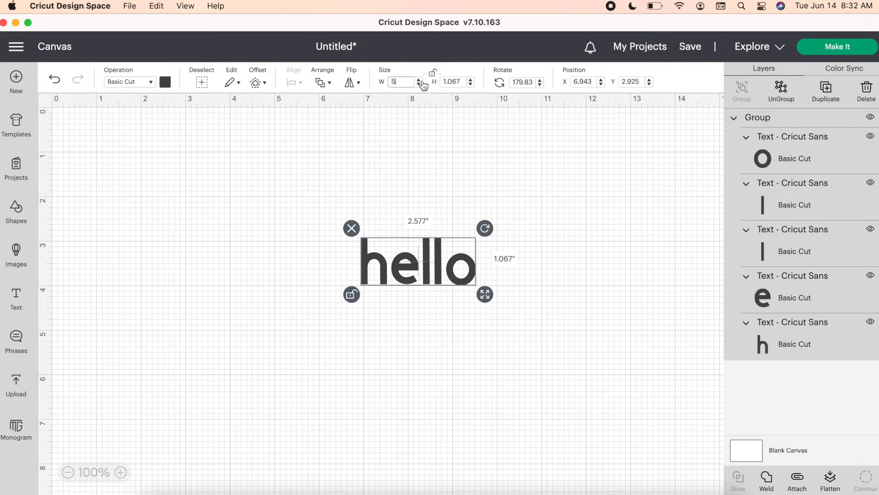
pyautogui.click(462, 81)
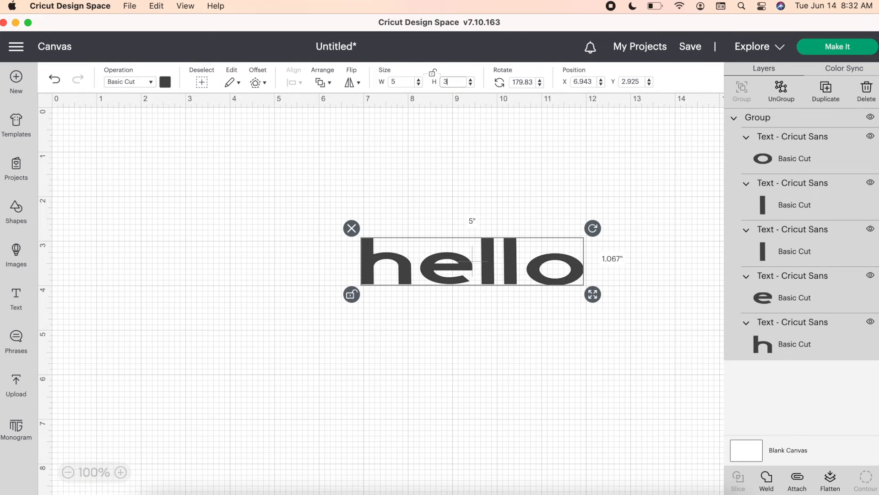
pyautogui.write('3')
pyautogui.press('Return')
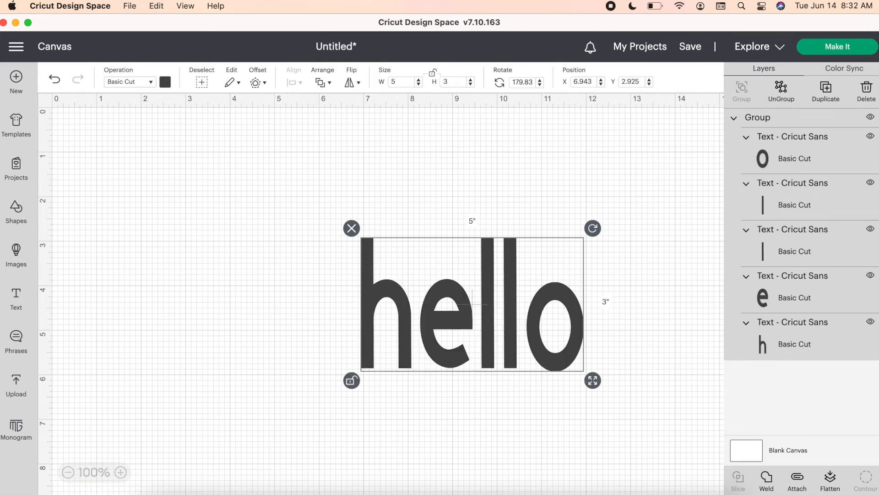
pyautogui.click(433, 73)
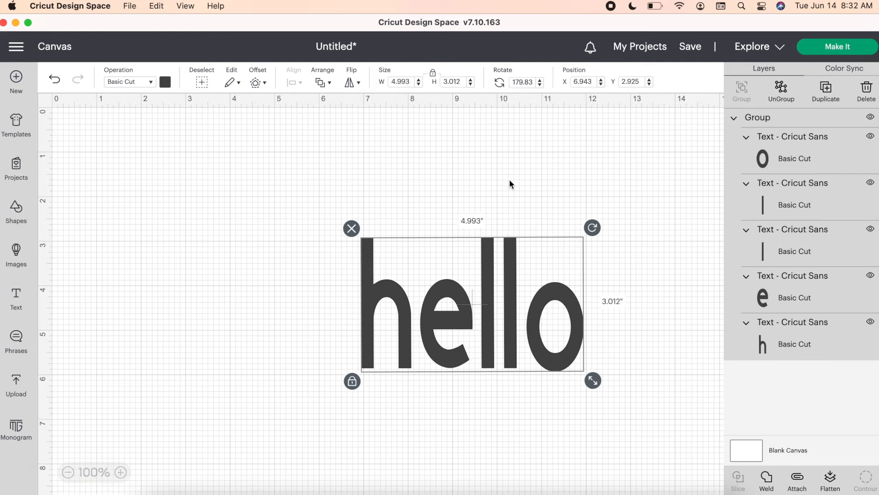
# - Move the enlarged "hello" group to about X 2.734, Y 2.259
pyautogui.moveTo(471, 308); pyautogui.dragTo(246, 260)
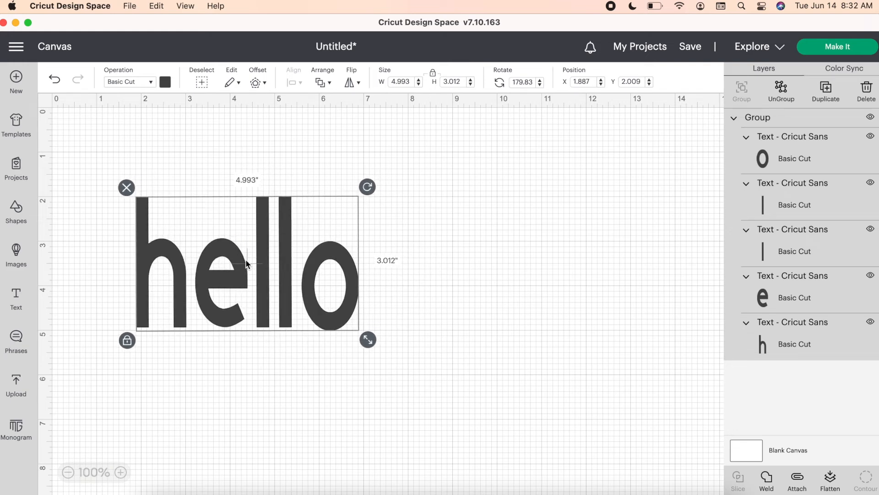
pyautogui.click(68, 472)
pyautogui.click(67, 472)
pyautogui.click(115, 473)
pyautogui.click(119, 475)
pyautogui.moveTo(161, 344); pyautogui.dragTo(211, 412)
pyautogui.click(208, 245)
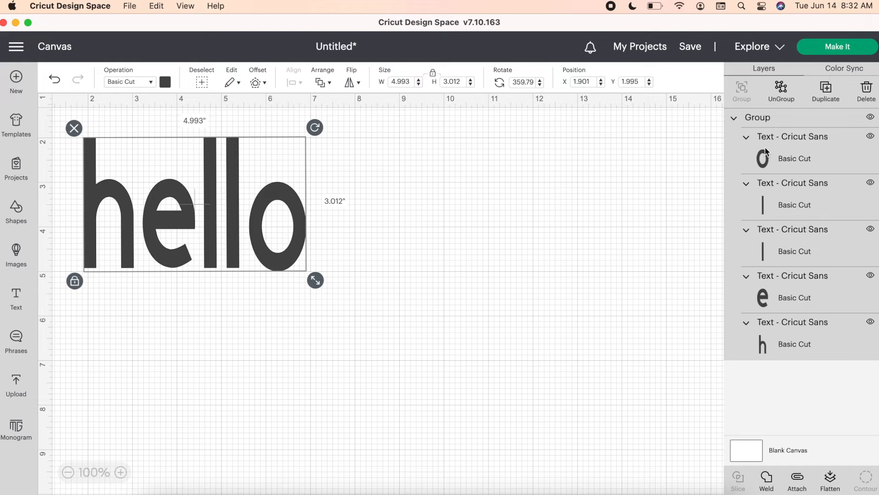
pyautogui.moveTo(272, 226); pyautogui.dragTo(308, 237)
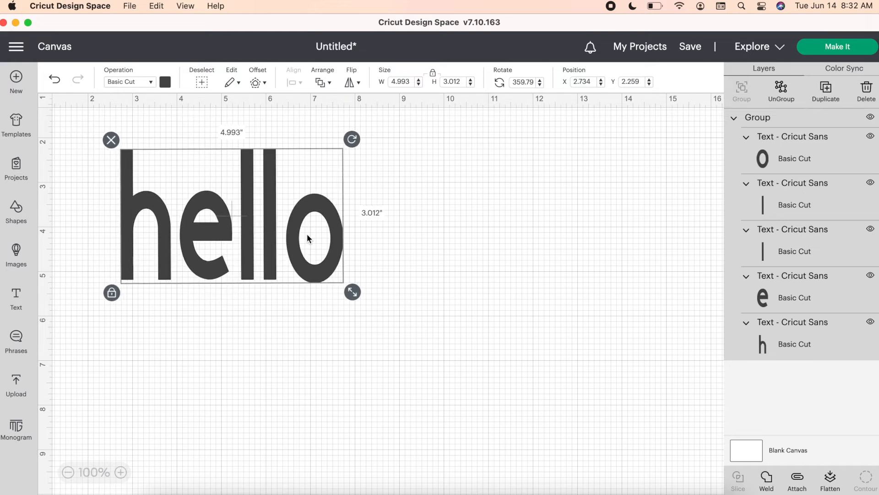
# - Collapse and expand the "hello" group's layers, and ungroup it into separate letters
pyautogui.click(735, 119)
pyautogui.click(736, 119)
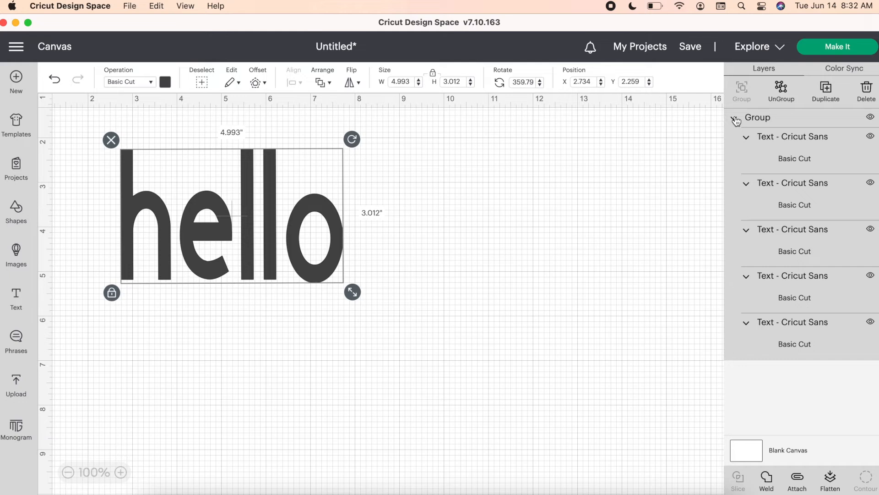
pyautogui.click(784, 97)
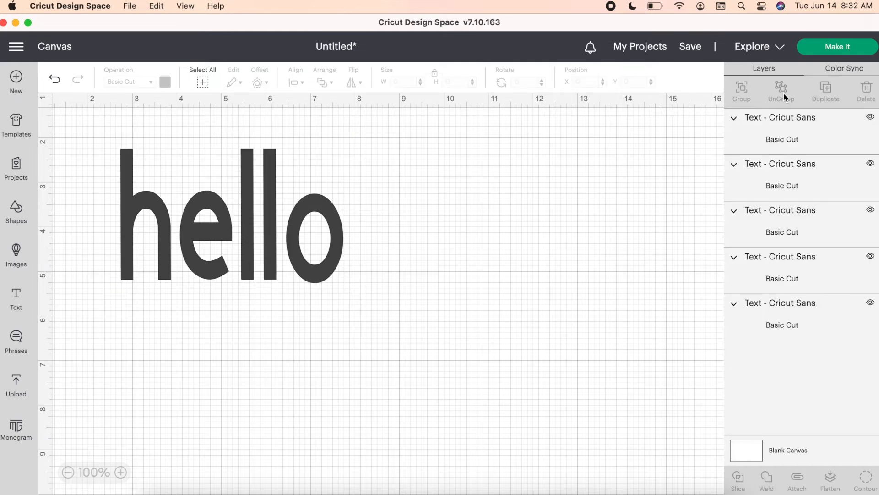
# - Nudge the "o" closer to the neighbouring "l" and group all five "hello" letters
pyautogui.click(343, 261)
pyautogui.moveTo(343, 261)
pyautogui.mouseDown()
pyautogui.moveTo(366, 261)
pyautogui.moveTo(339, 260)
pyautogui.mouseUp()
pyautogui.click(444, 265)
pyautogui.moveTo(403, 281); pyautogui.dragTo(69, 149)
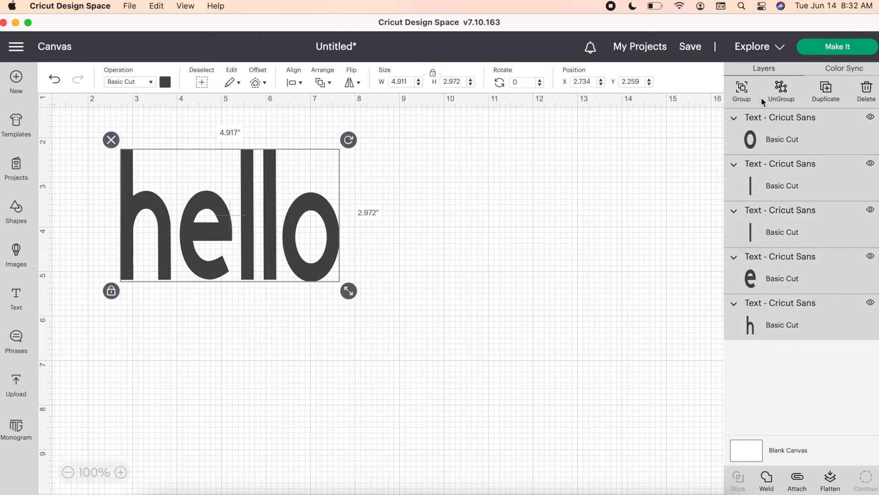
pyautogui.click(743, 91)
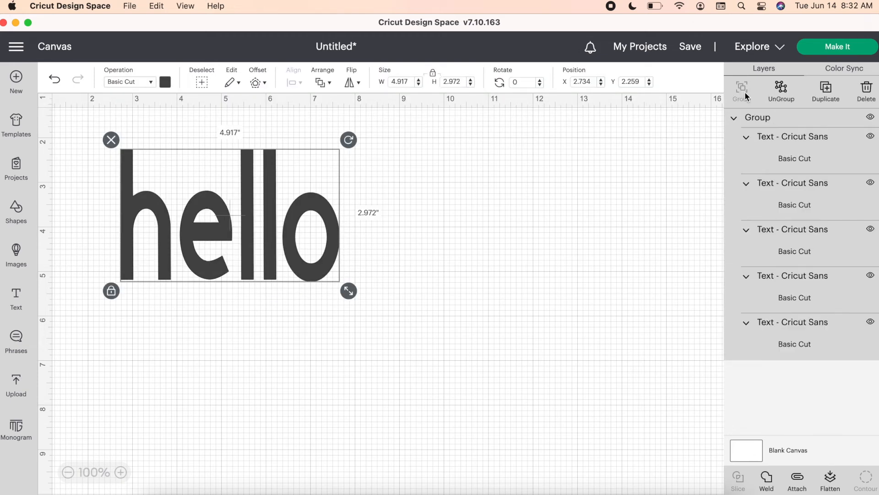
# - Duplicate the "hello" group and place the copy directly below the original at about X 2.79, Y 5.439
pyautogui.click(827, 91)
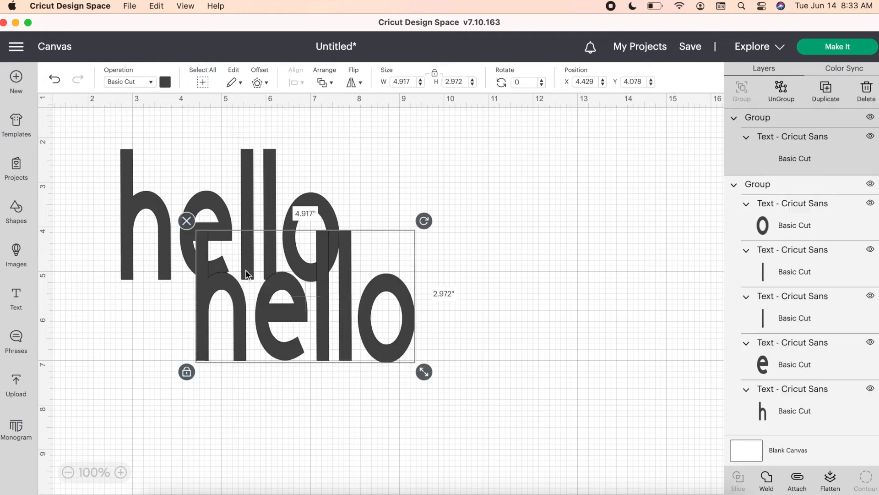
pyautogui.moveTo(365, 349); pyautogui.dragTo(232, 412)
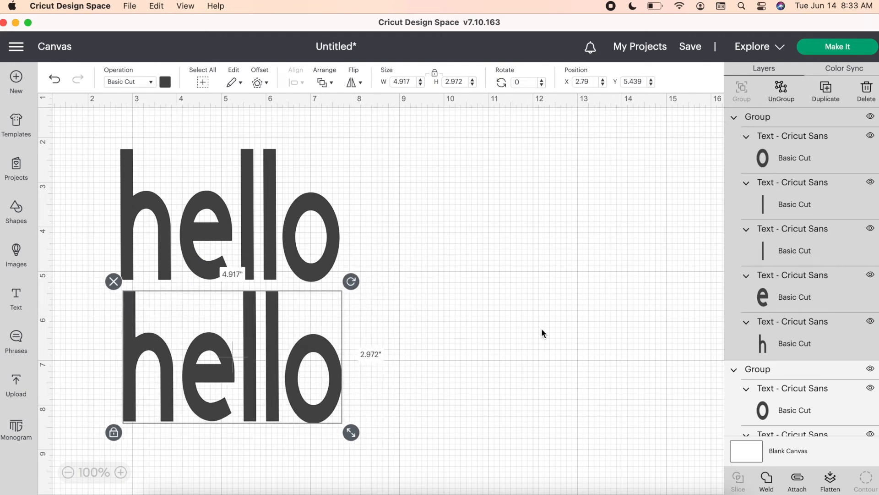
# - Weld the two "hello" groups into a single shape and move it to about X 3.457, Y 2.134
pyautogui.click(542, 333)
pyautogui.moveTo(432, 443); pyautogui.dragTo(88, 177)
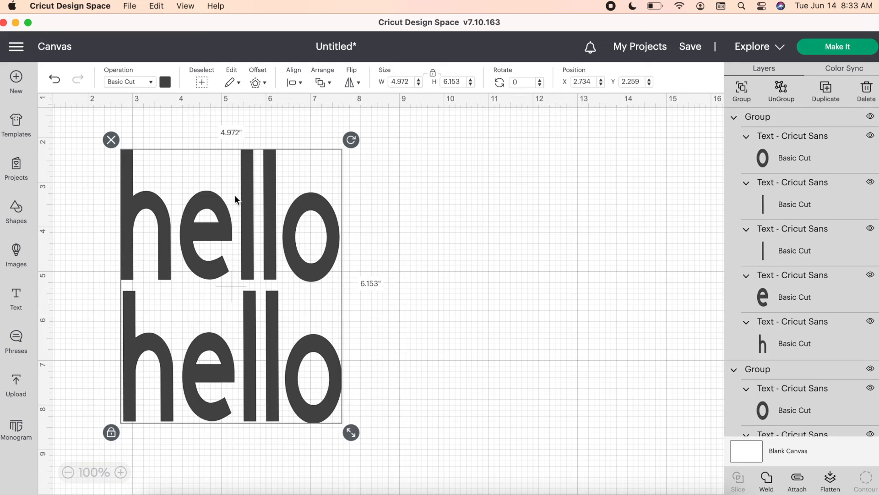
pyautogui.click(772, 487)
pyautogui.moveTo(232, 386); pyautogui.dragTo(252, 395)
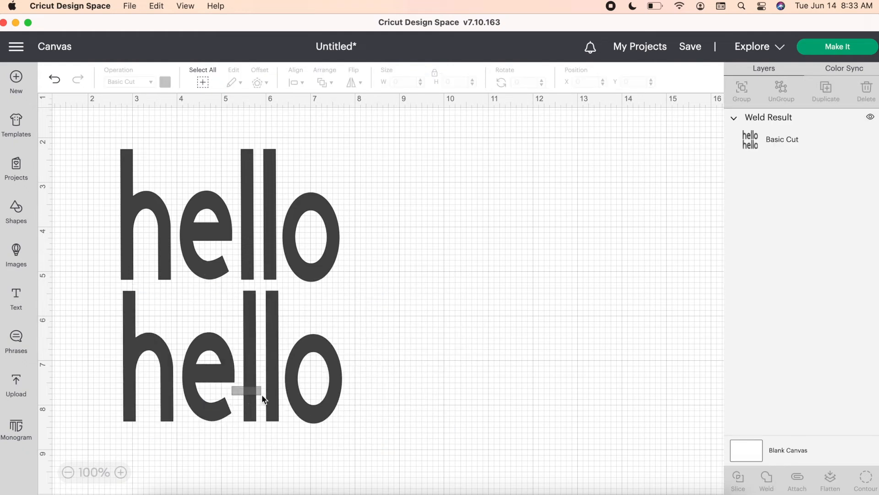
pyautogui.moveTo(279, 383); pyautogui.dragTo(310, 375)
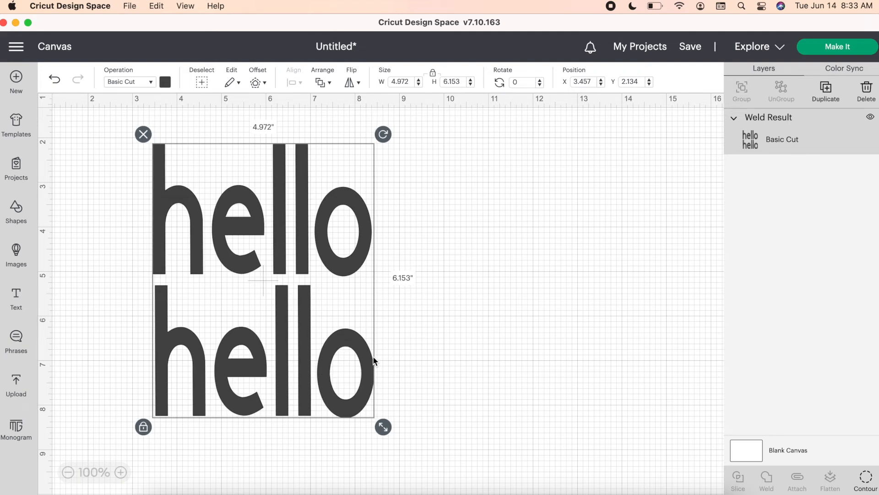
# - Preview the welded words on the cutting mat and return to the canvas
pyautogui.click(839, 47)
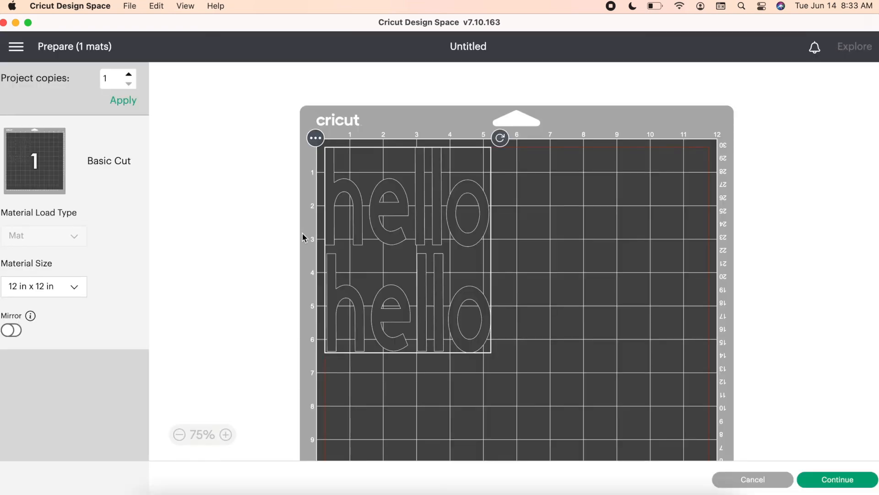
pyautogui.moveTo(404, 225)
pyautogui.mouseDown()
pyautogui.moveTo(442, 227)
pyautogui.moveTo(412, 217)
pyautogui.mouseUp()
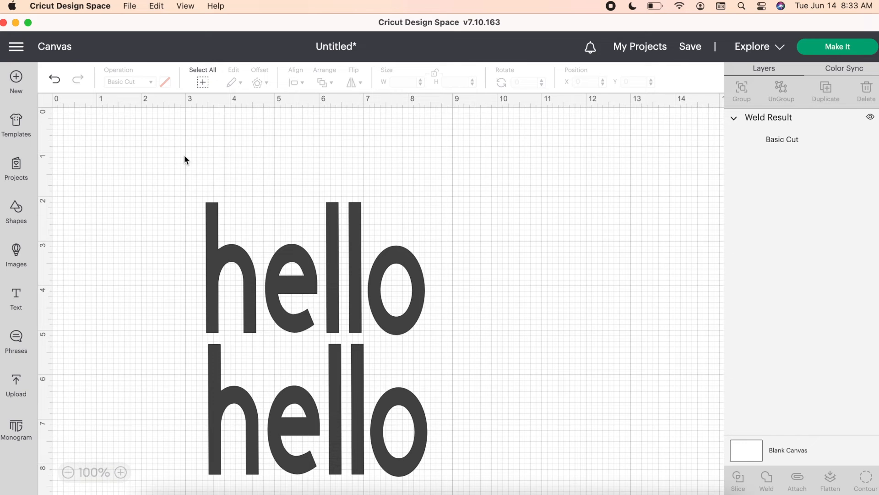
# - Undo the move and the weld of the two "hello" words
pyautogui.click(321, 293)
pyautogui.click(54, 81)
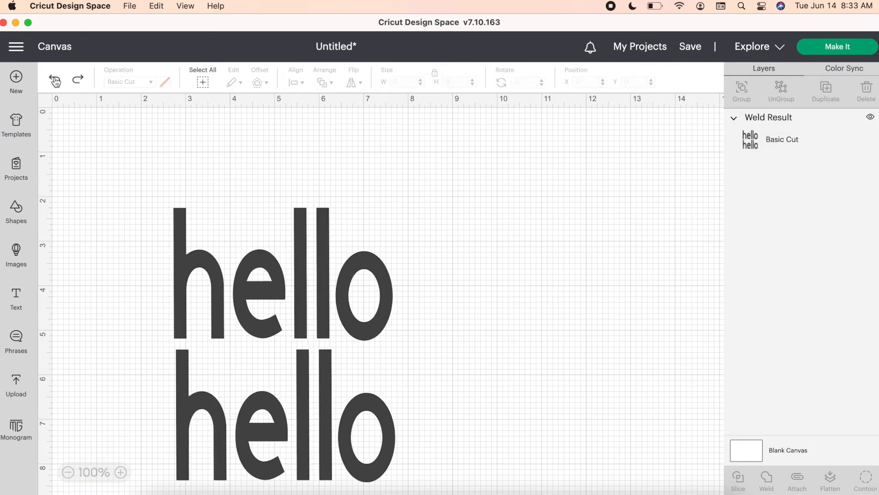
pyautogui.click(54, 80)
# - Move the upper "hello" group up to about Y 1.05 and line up the lower group beneath it with a wider gap
pyautogui.moveTo(298, 293); pyautogui.dragTo(298, 239)
pyautogui.click(330, 351)
pyautogui.moveTo(330, 351); pyautogui.dragTo(326, 342)
# - Attach both "hello" groups to each other and move them to about X 3.193, Y 0.995
pyautogui.click(476, 348)
pyautogui.moveTo(480, 397); pyautogui.dragTo(119, 153)
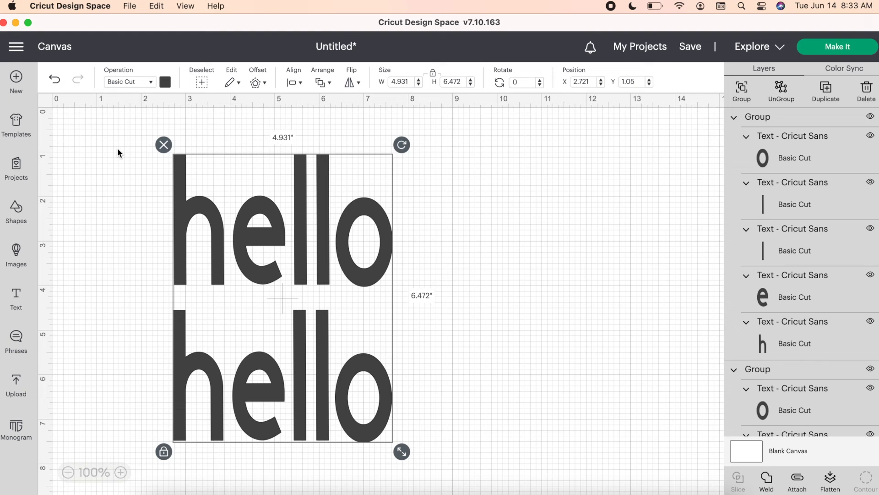
pyautogui.click(797, 484)
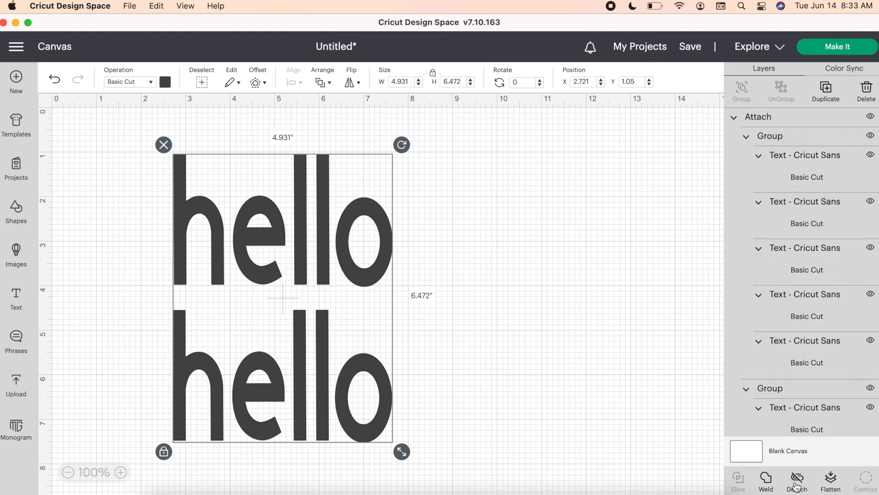
pyautogui.moveTo(379, 242)
pyautogui.mouseDown()
pyautogui.moveTo(424, 235)
pyautogui.moveTo(387, 235)
pyautogui.mouseUp()
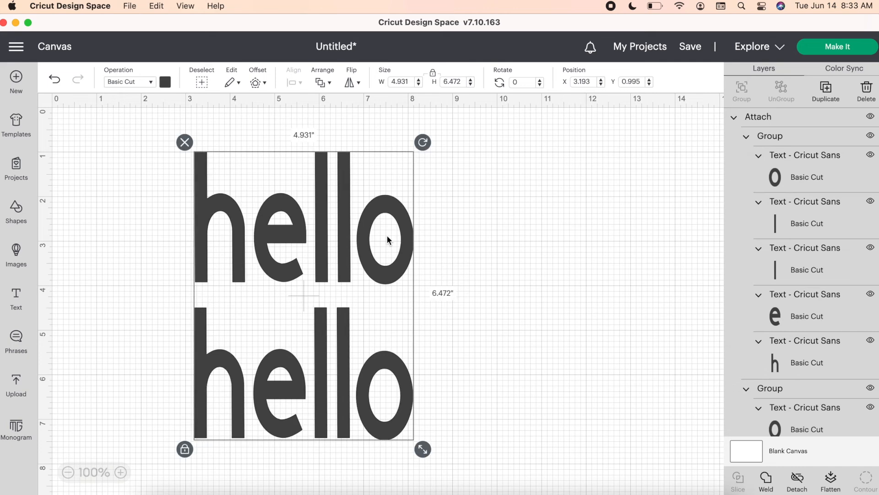
# - Preview the attached words on the cutting mat, test their placement there, and cancel back to the canvas
pyautogui.click(845, 48)
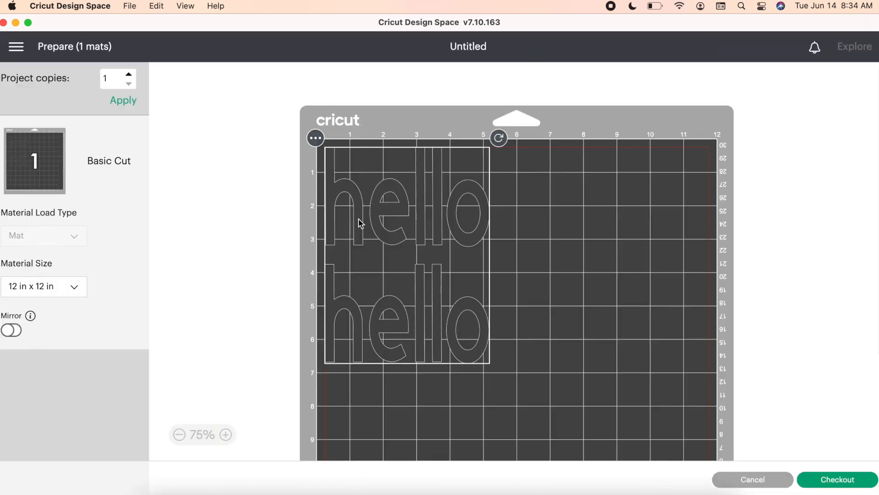
pyautogui.moveTo(359, 221); pyautogui.dragTo(425, 202)
pyautogui.click(764, 483)
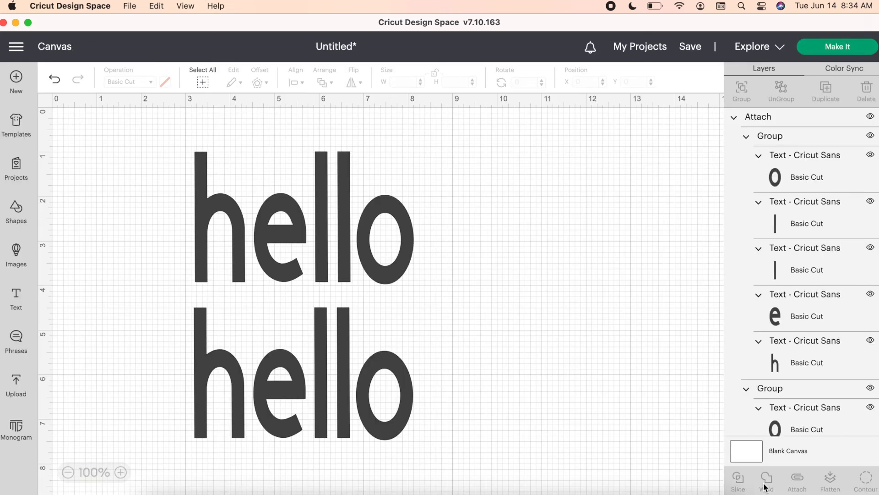
# - Flatten the attached "hello" words into one printable layer and unflatten them again
pyautogui.click(379, 364)
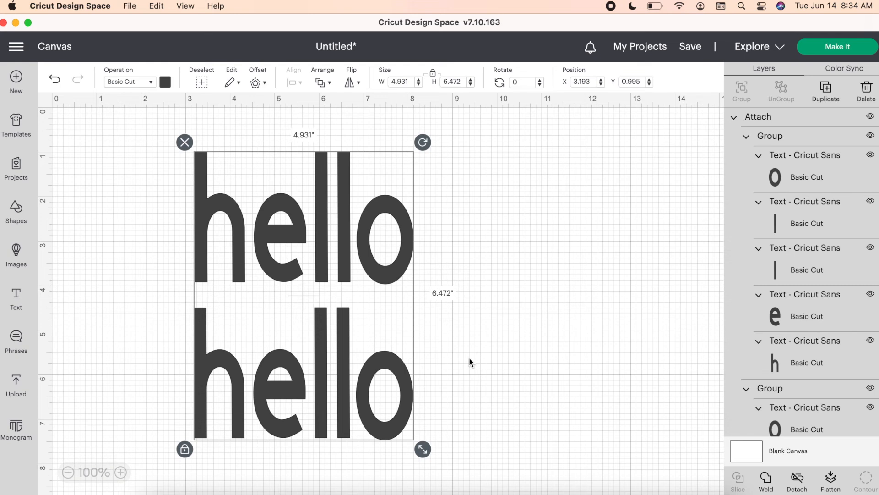
pyautogui.scroll(-2, 469, 356)
pyautogui.scroll(2, 469, 356)
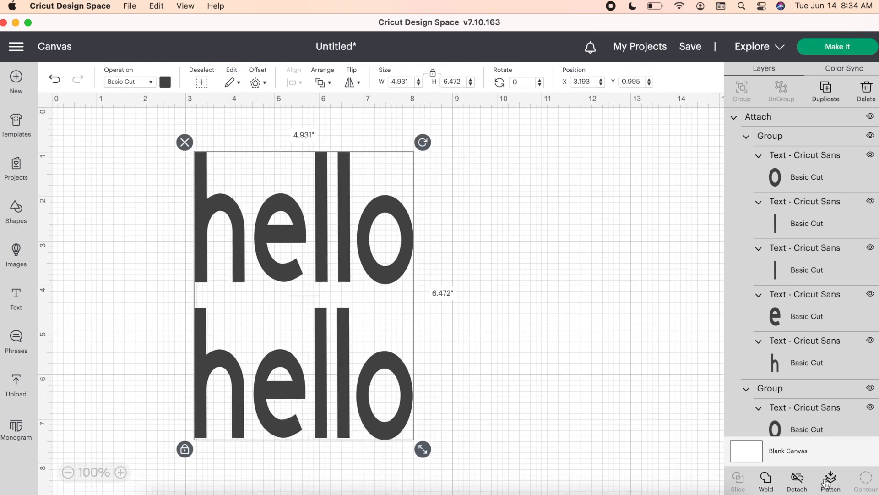
pyautogui.click(828, 481)
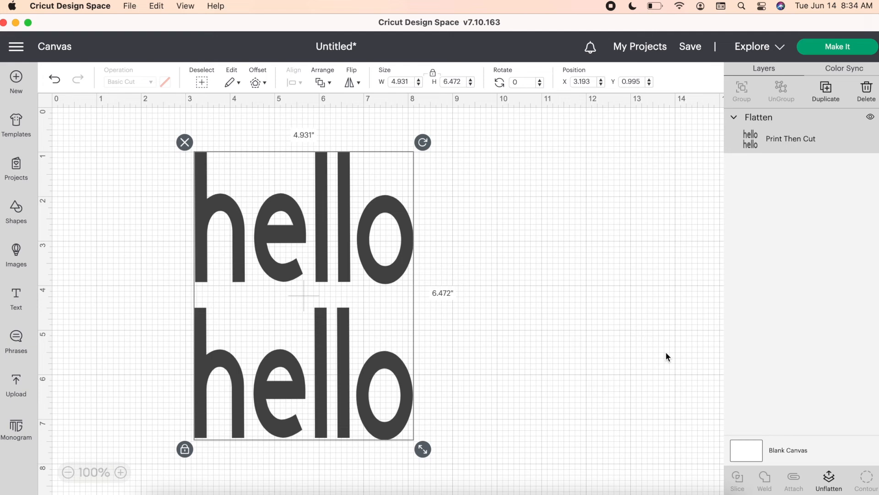
pyautogui.click(829, 479)
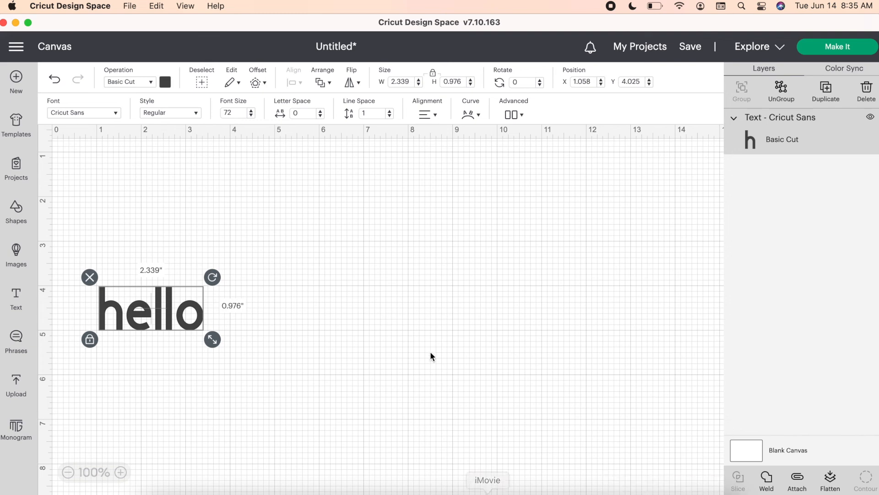
# - Add a rounded rectangle about 4.042 by 2.694 in and move "hello" over it to about X 1.321, Y 1.386
pyautogui.click(16, 220)
pyautogui.click(136, 338)
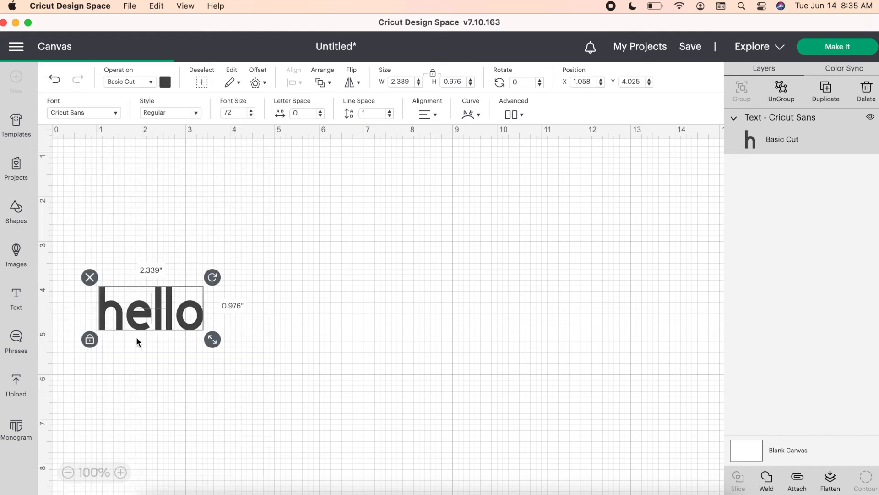
pyautogui.moveTo(192, 220); pyautogui.dragTo(261, 238)
pyautogui.moveTo(158, 321); pyautogui.dragTo(169, 208)
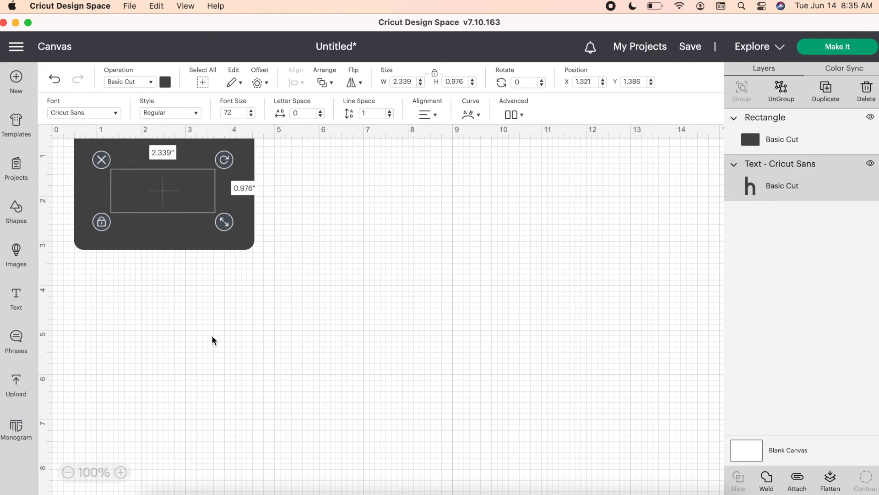
# - Select the rounded rectangle together with "hello" and slice them
pyautogui.click(284, 292)
pyautogui.moveTo(284, 292); pyautogui.dragTo(60, 111)
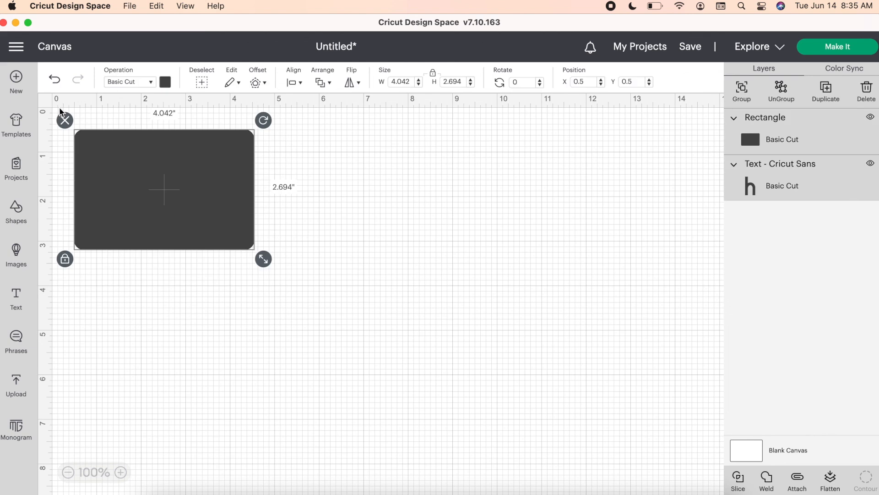
pyautogui.click(740, 480)
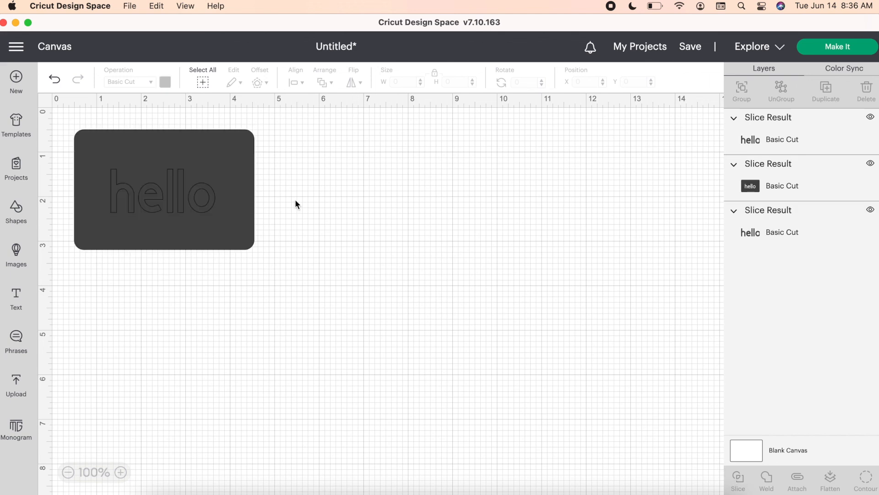
# - Separate the slice pieces, placing the cut-out rectangle beside the two "hello" pieces and stacking those, the upper at about X 1.196, Y 1.192
pyautogui.moveTo(250, 188); pyautogui.dragTo(441, 210)
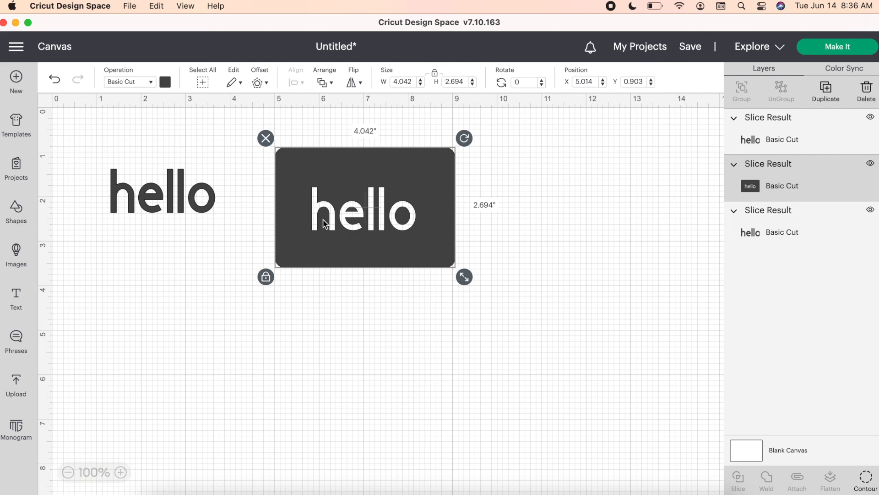
pyautogui.moveTo(198, 200); pyautogui.dragTo(198, 255)
pyautogui.moveTo(274, 291); pyautogui.dragTo(164, 305)
pyautogui.moveTo(158, 196)
pyautogui.mouseDown()
pyautogui.moveTo(158, 180)
pyautogui.moveTo(154, 187)
pyautogui.mouseUp()
pyautogui.moveTo(314, 173); pyautogui.dragTo(324, 178)
pyautogui.moveTo(193, 254)
pyautogui.mouseDown()
pyautogui.moveTo(195, 263)
pyautogui.moveTo(184, 247)
pyautogui.moveTo(193, 248)
pyautogui.mouseUp()
pyautogui.click(177, 179)
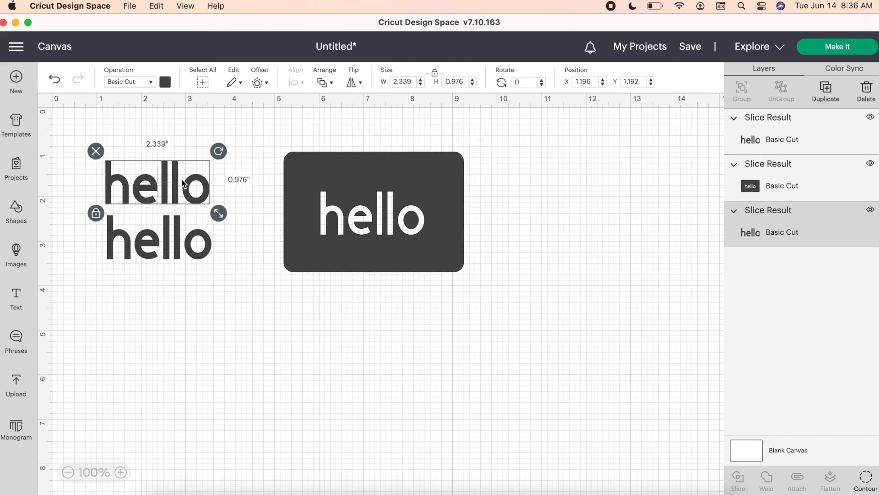